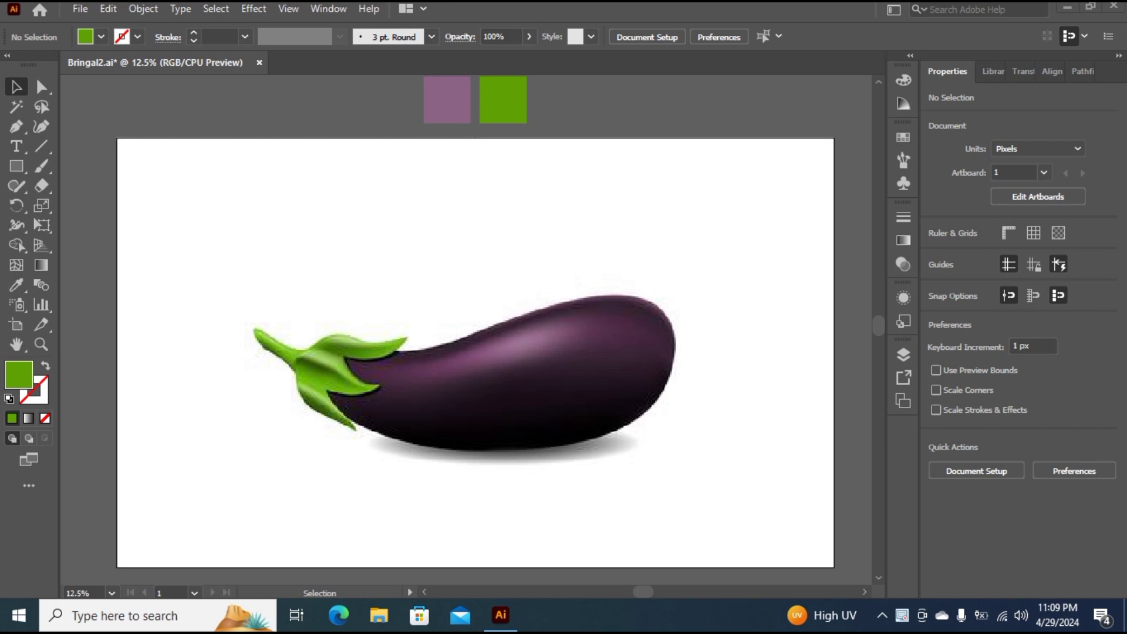
Draw an ellipse about 2224 by 939 px over the eggplant body, with no fill and a 10 pt stroke.
{"action": "left_click_drag", "start_coordinate": [16, 166], "coordinate": [65, 205]}
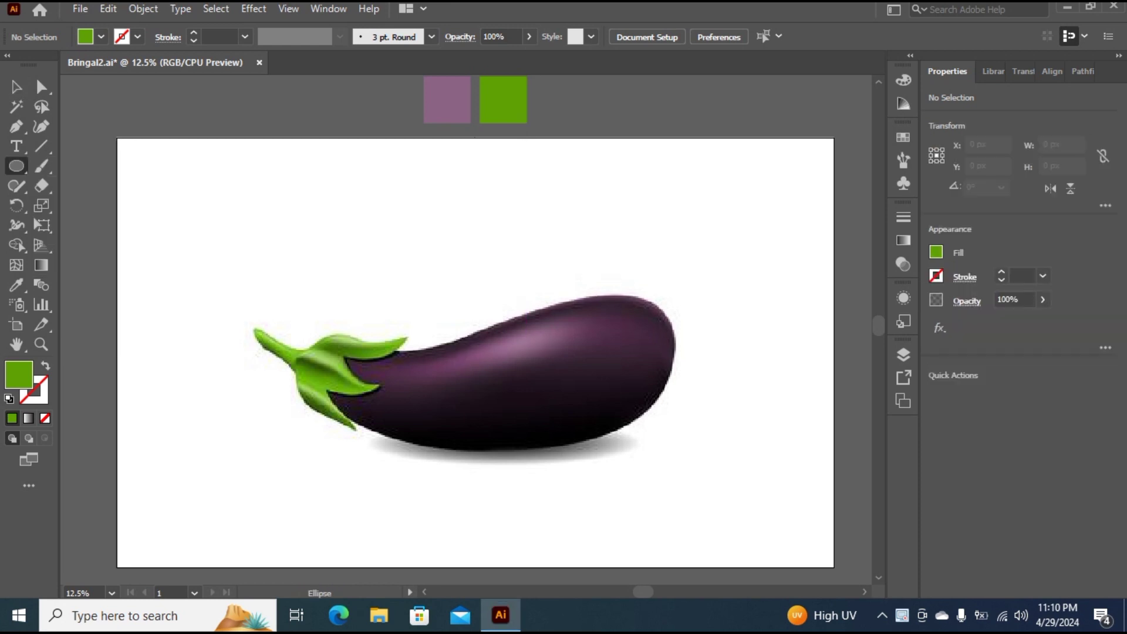
{"action": "left_click_drag", "start_coordinate": [348, 307], "coordinate": [670, 442]}
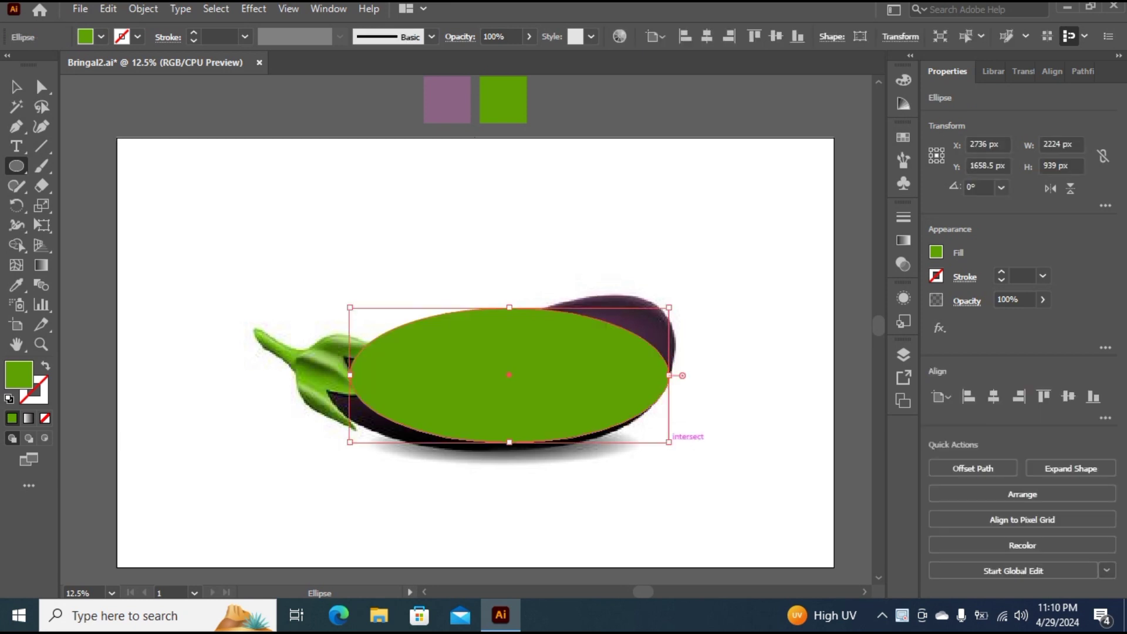
{"action": "left_click", "coordinate": [935, 252]}
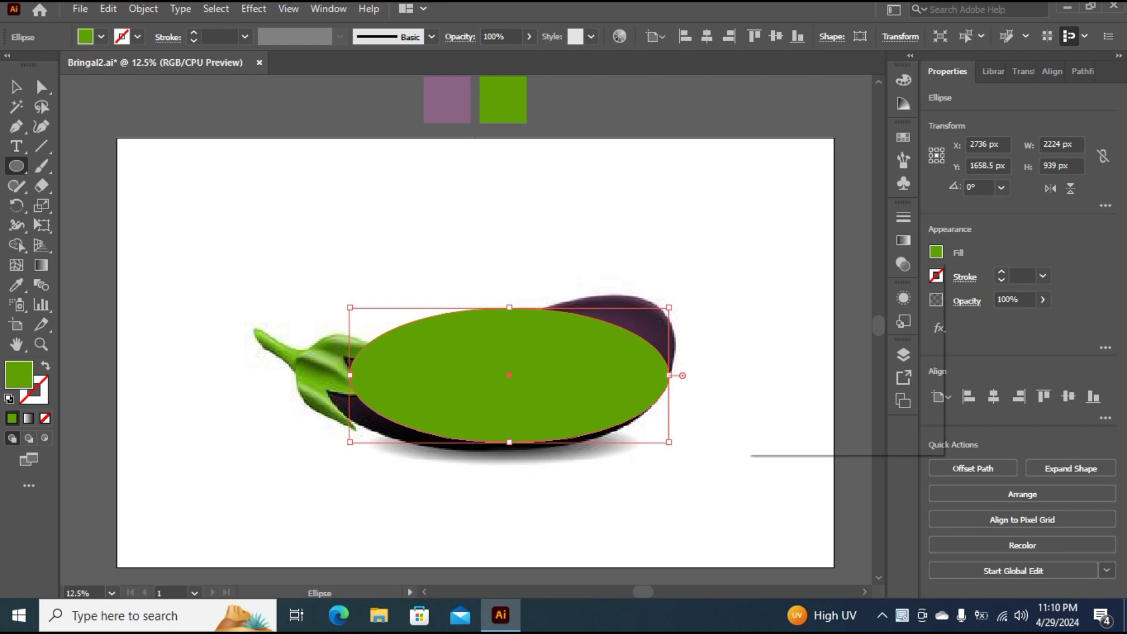
{"action": "left_click", "coordinate": [758, 310]}
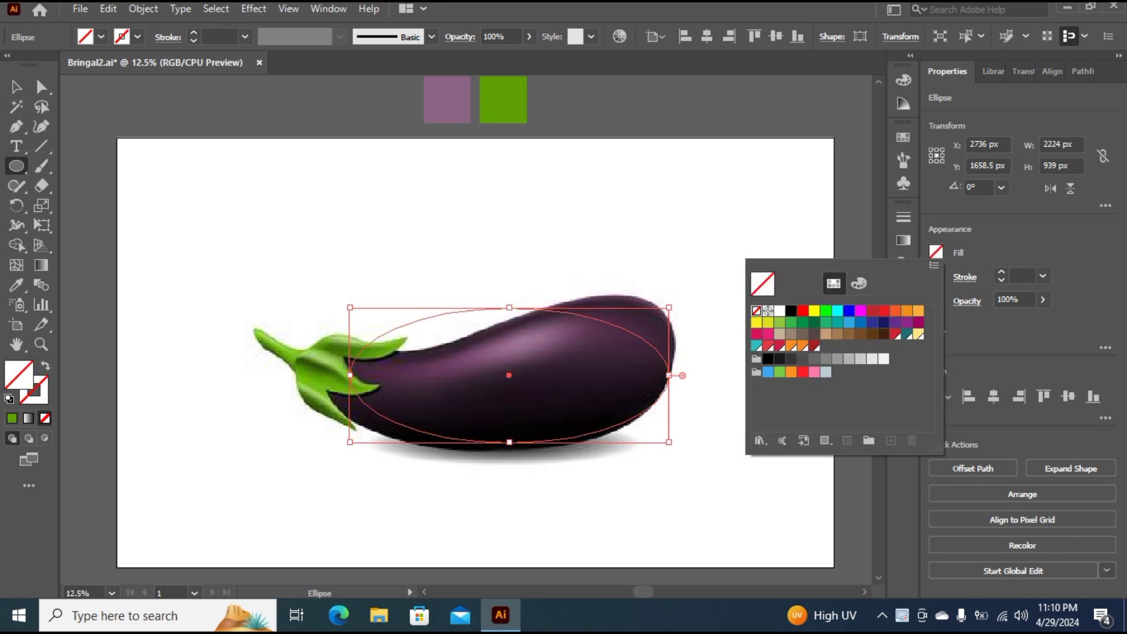
{"action": "key", "text": "Escape"}
{"action": "left_click", "coordinate": [1043, 275]}
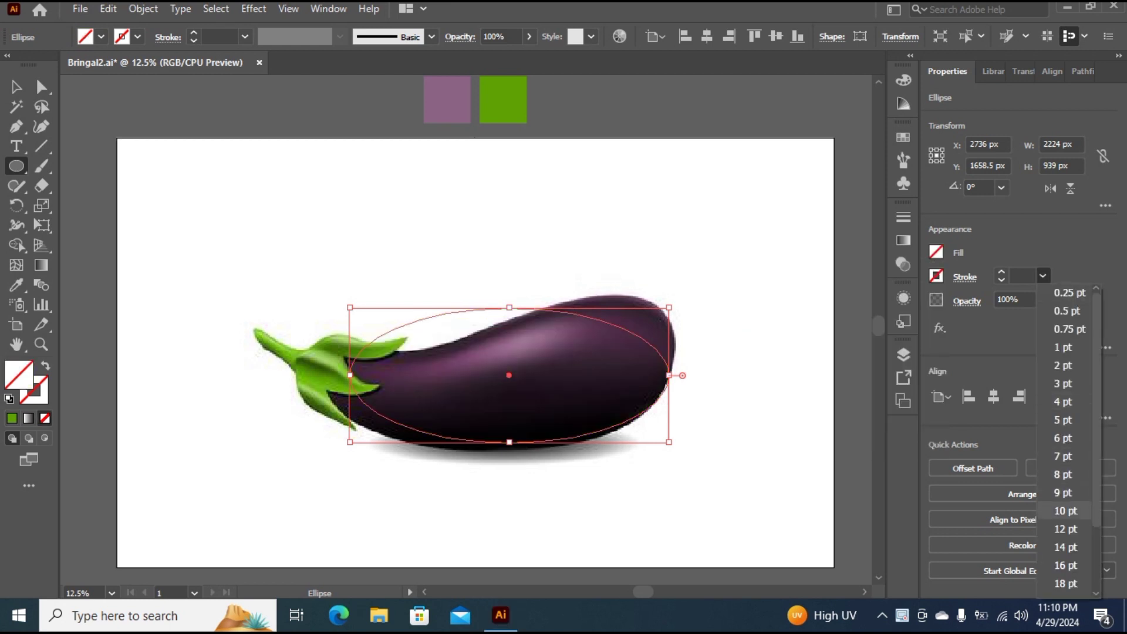
{"action": "left_click", "coordinate": [1057, 519]}
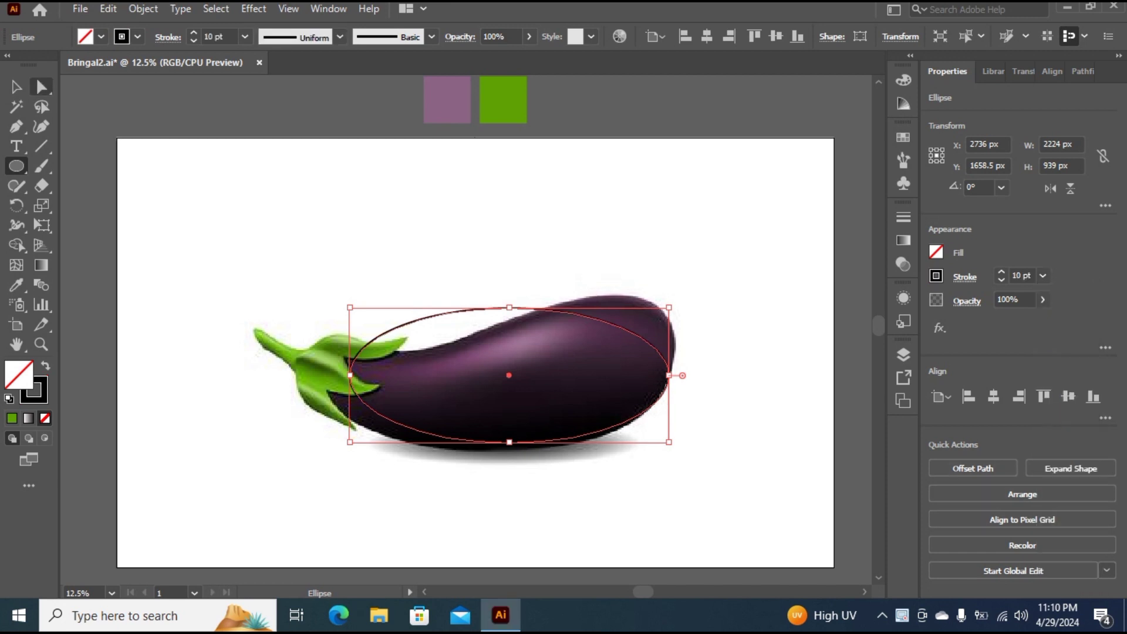
Reshape the ellipse's rounded right end and bottom by adjusting their anchor points and handle to follow the eggplant photo.
{"action": "left_click", "coordinate": [41, 87]}
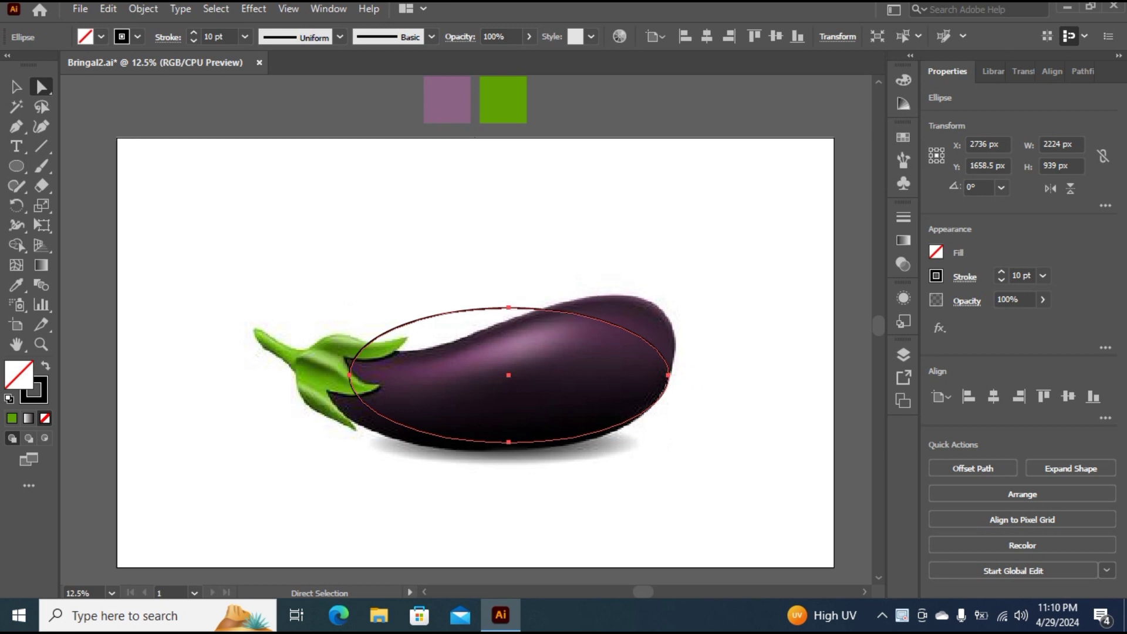
{"action": "left_click", "coordinate": [673, 375]}
{"action": "left_click", "coordinate": [668, 374]}
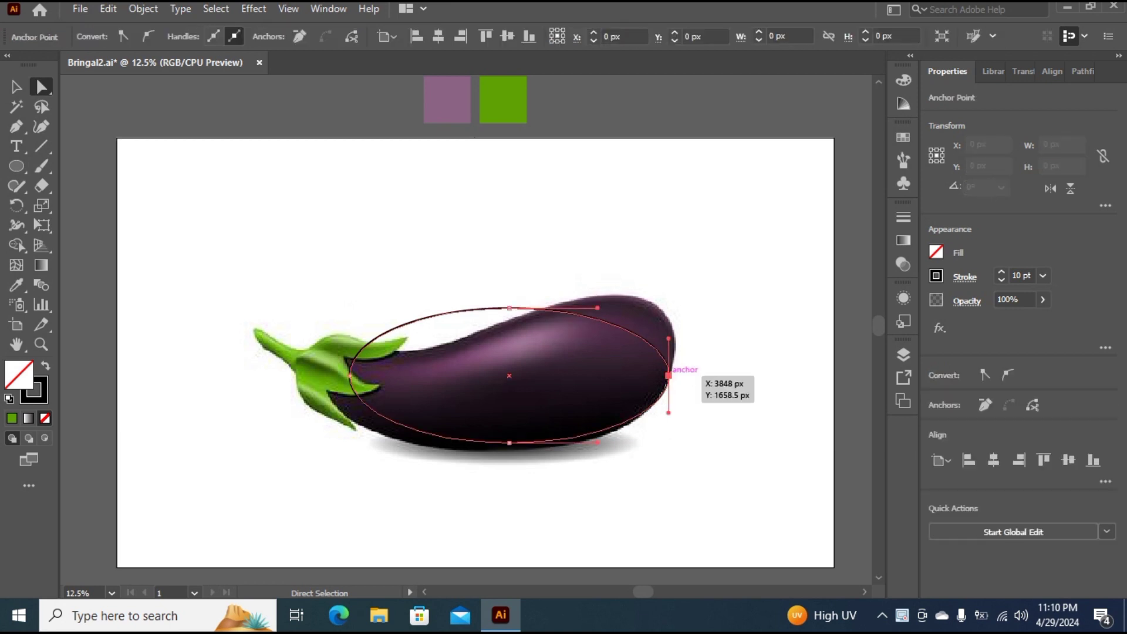
{"action": "left_click_drag", "start_coordinate": [668, 339], "coordinate": [677, 254]}
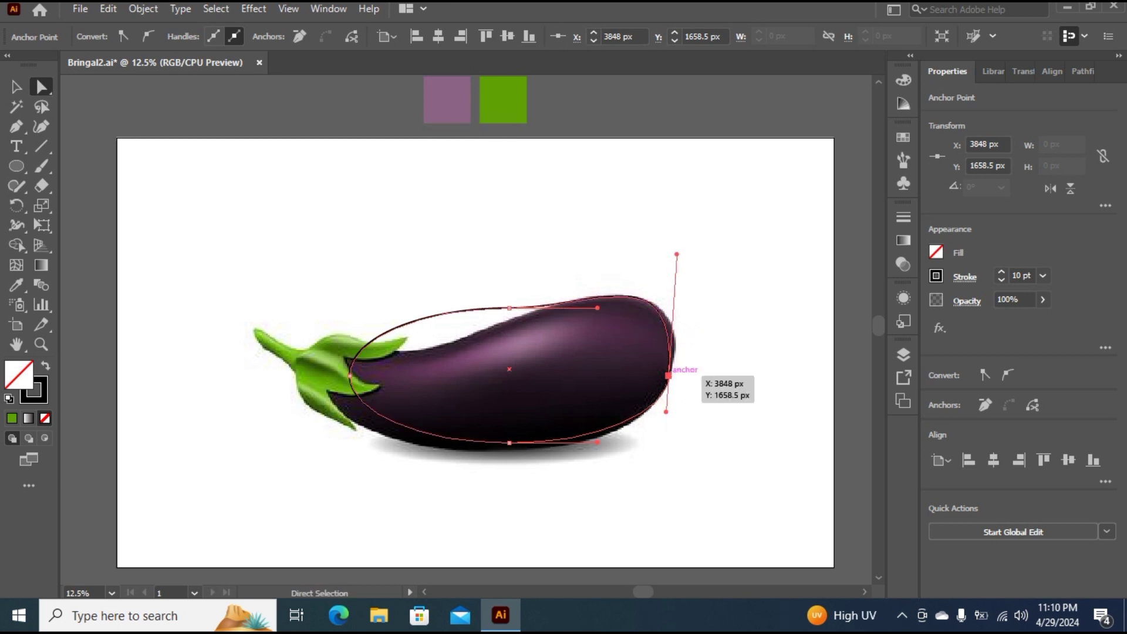
{"action": "left_click_drag", "start_coordinate": [668, 374], "coordinate": [672, 374]}
{"action": "left_click", "coordinate": [508, 442]}
{"action": "left_click_drag", "start_coordinate": [509, 442], "coordinate": [513, 449]}
Extend the outline's left end under the green calyx and bend its upper edge towards the eggplant's neck, leaving the path deselected.
{"action": "left_click", "coordinate": [349, 376]}
{"action": "left_click_drag", "start_coordinate": [350, 413], "coordinate": [321, 445]}
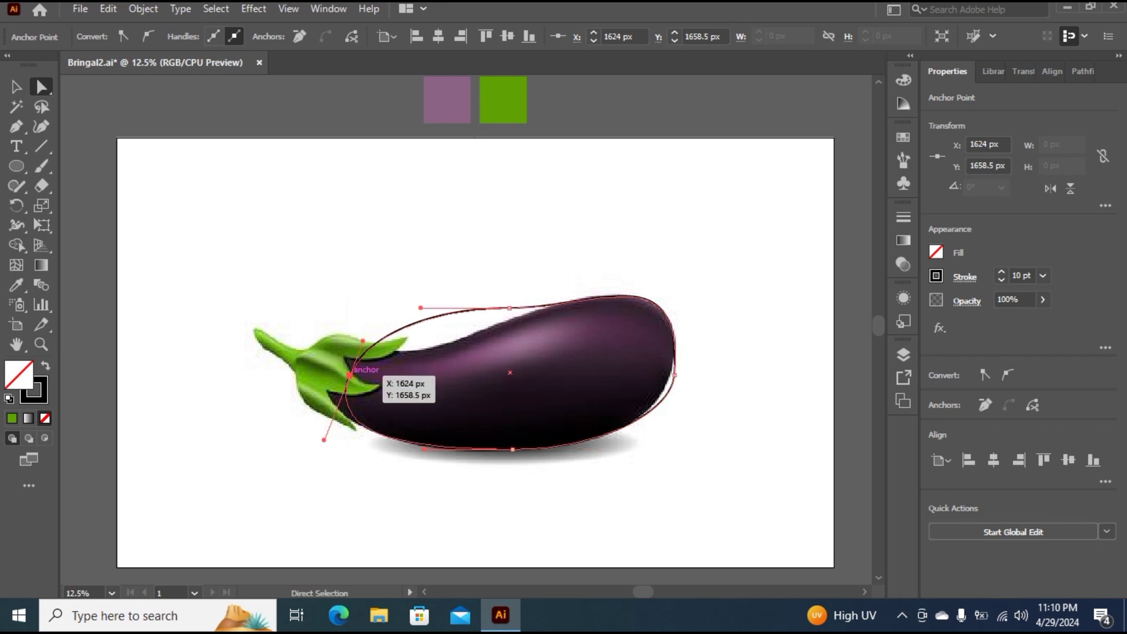
{"action": "left_click_drag", "start_coordinate": [350, 376], "coordinate": [302, 363]}
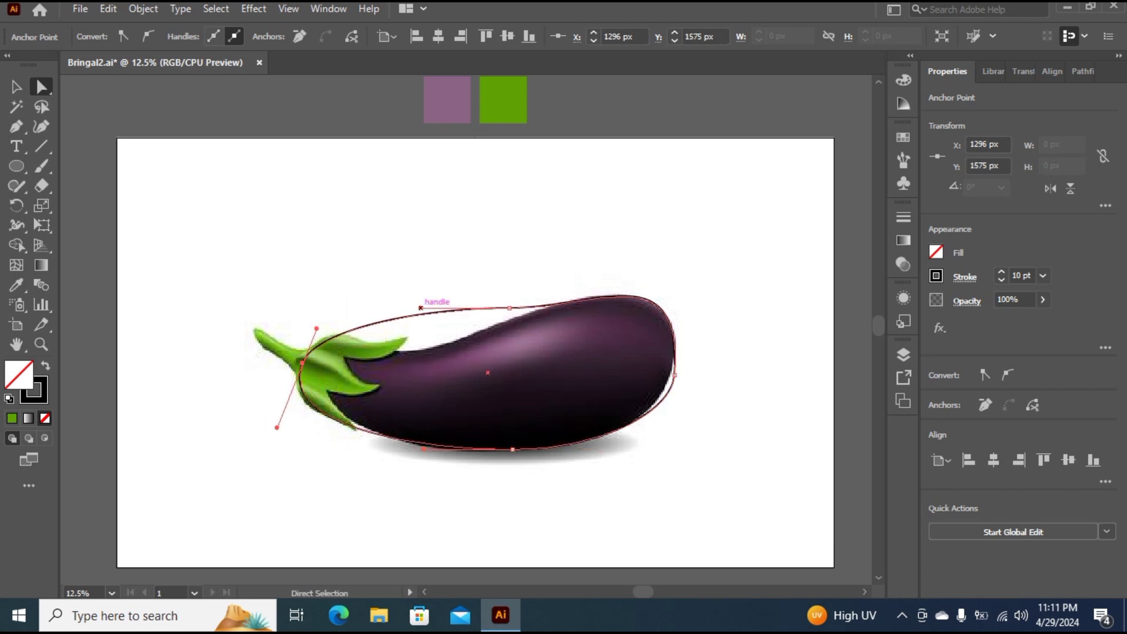
{"action": "left_click_drag", "start_coordinate": [420, 307], "coordinate": [396, 385]}
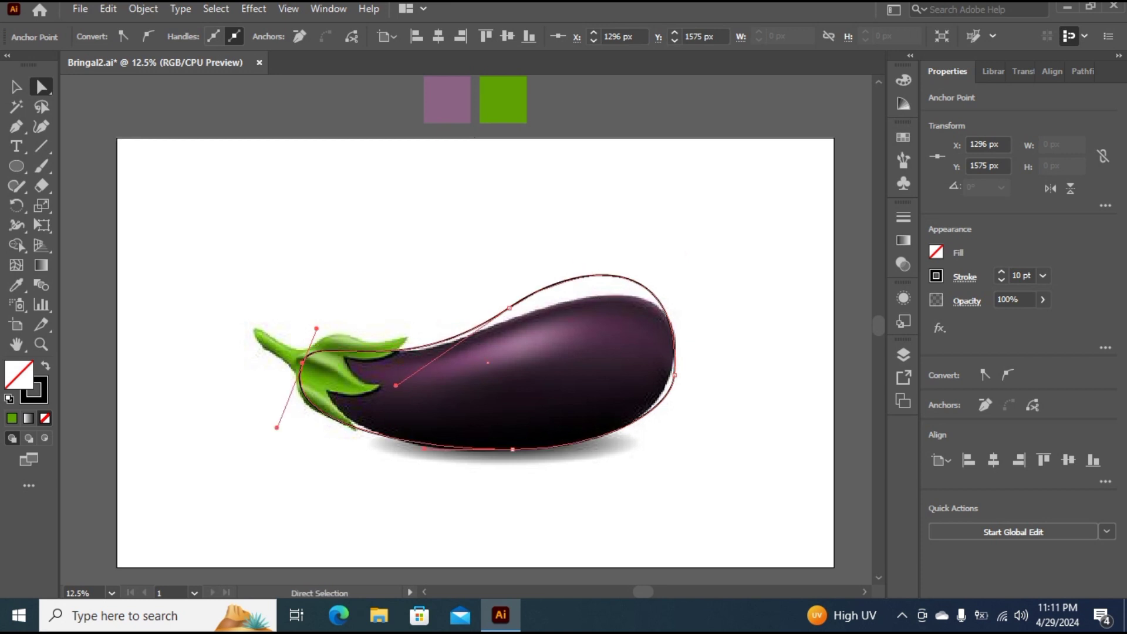
{"action": "left_click", "coordinate": [16, 87]}
{"action": "left_click", "coordinate": [682, 448]}
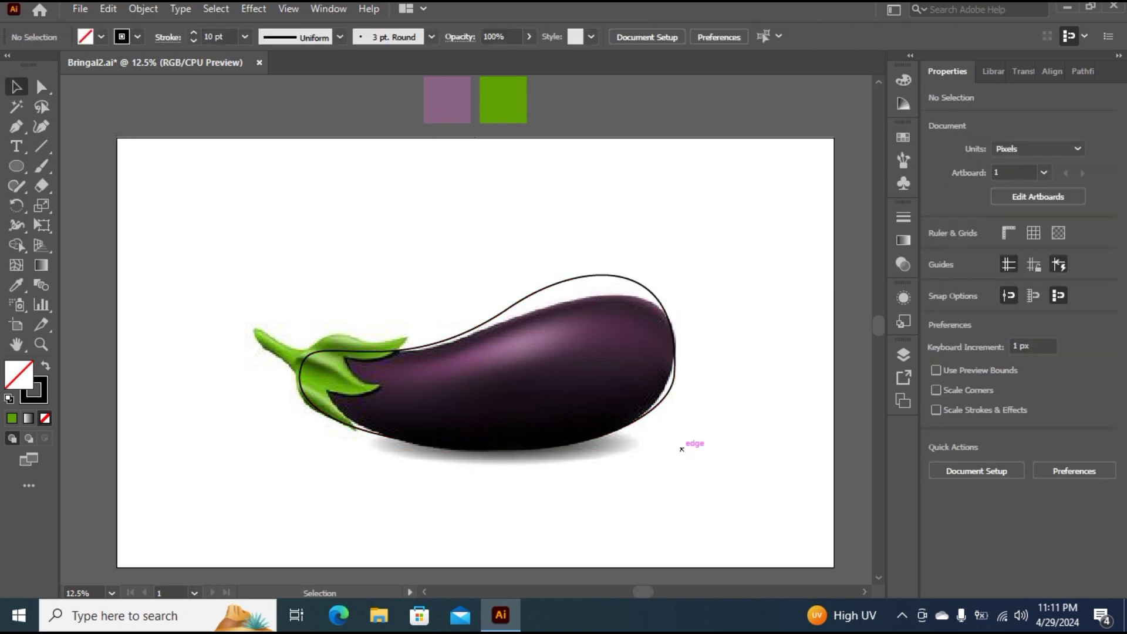
Lower the outline's upper anchor and adjust its handle to fit the eggplant, and move the outline above the photo.
{"action": "left_click_drag", "start_coordinate": [604, 434], "coordinate": [739, 269]}
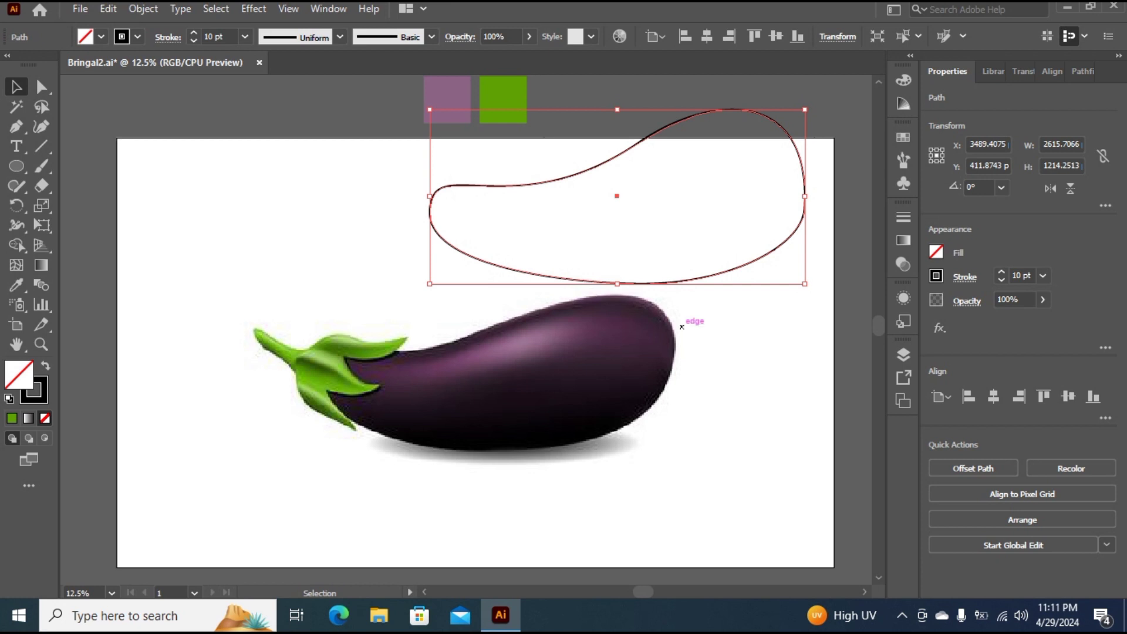
{"action": "key", "text": "ctrl+z"}
{"action": "key", "text": "a"}
{"action": "left_click", "coordinate": [509, 307]}
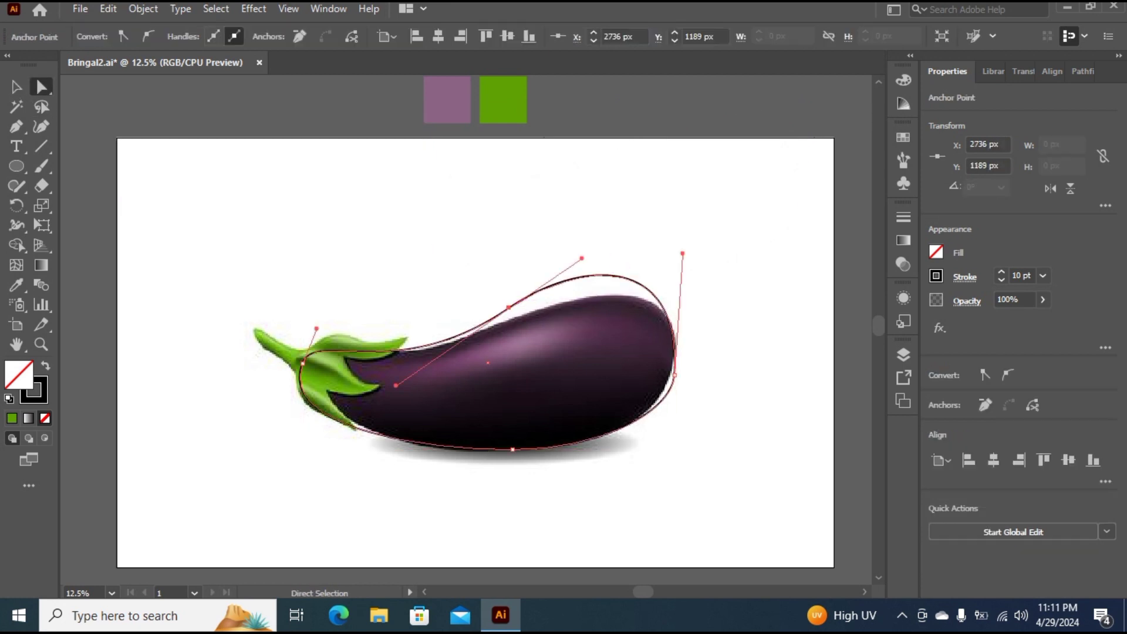
{"action": "left_click_drag", "start_coordinate": [509, 307], "coordinate": [509, 316]}
{"action": "left_click_drag", "start_coordinate": [583, 273], "coordinate": [599, 283]}
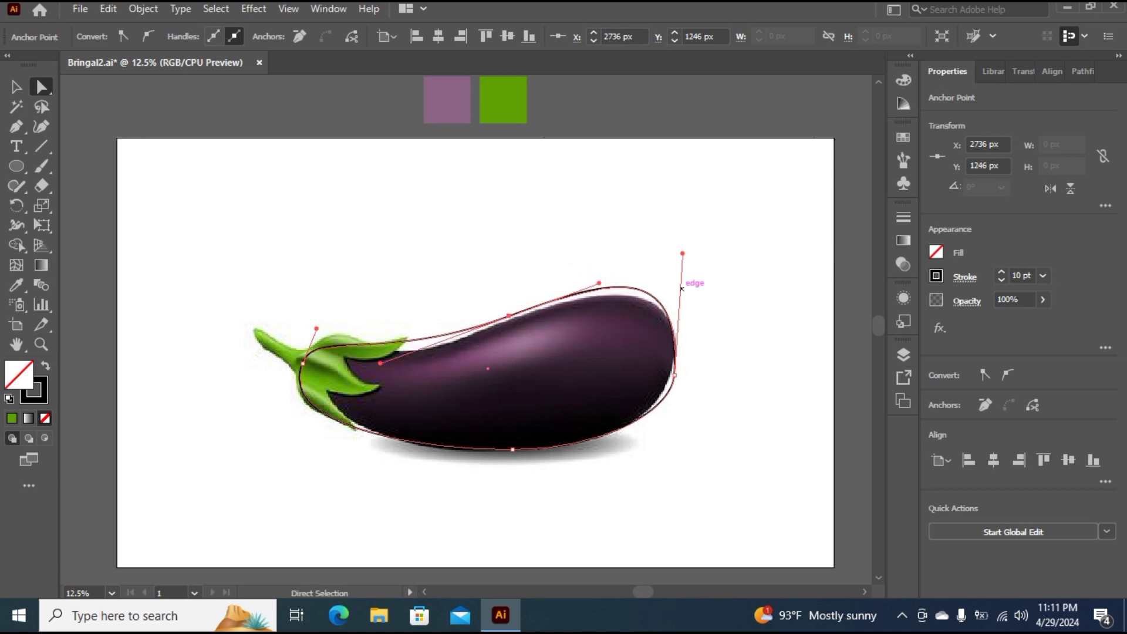
{"action": "key", "text": "v"}
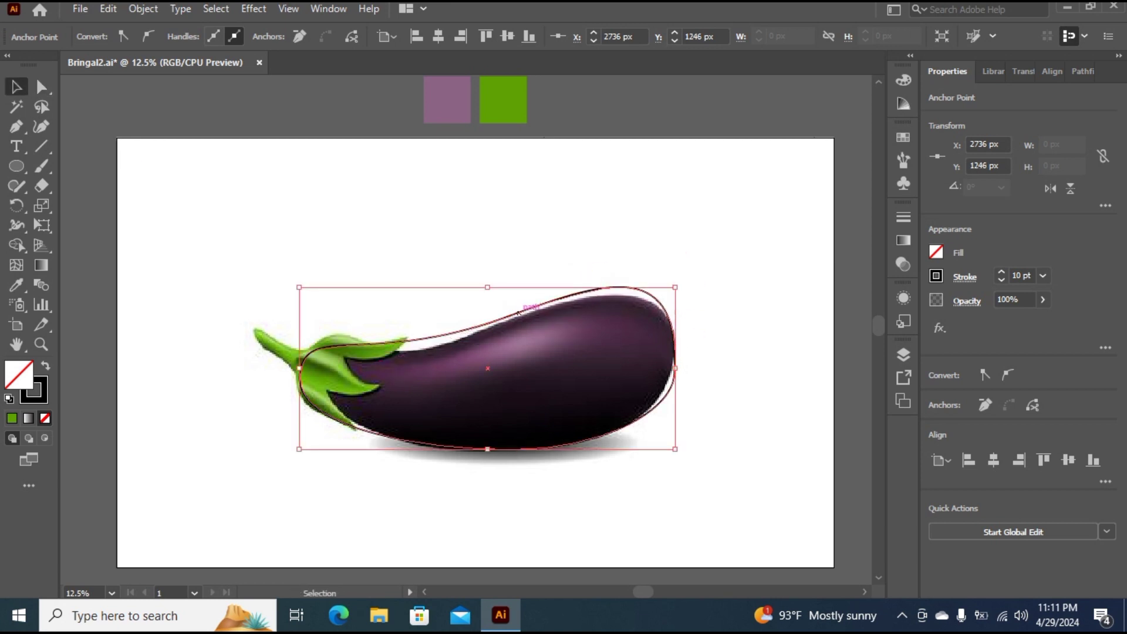
{"action": "left_click_drag", "start_coordinate": [519, 313], "coordinate": [649, 149]}
{"action": "scroll", "coordinate": [500, 331], "scroll_direction": "up", "scroll_amount": 1}
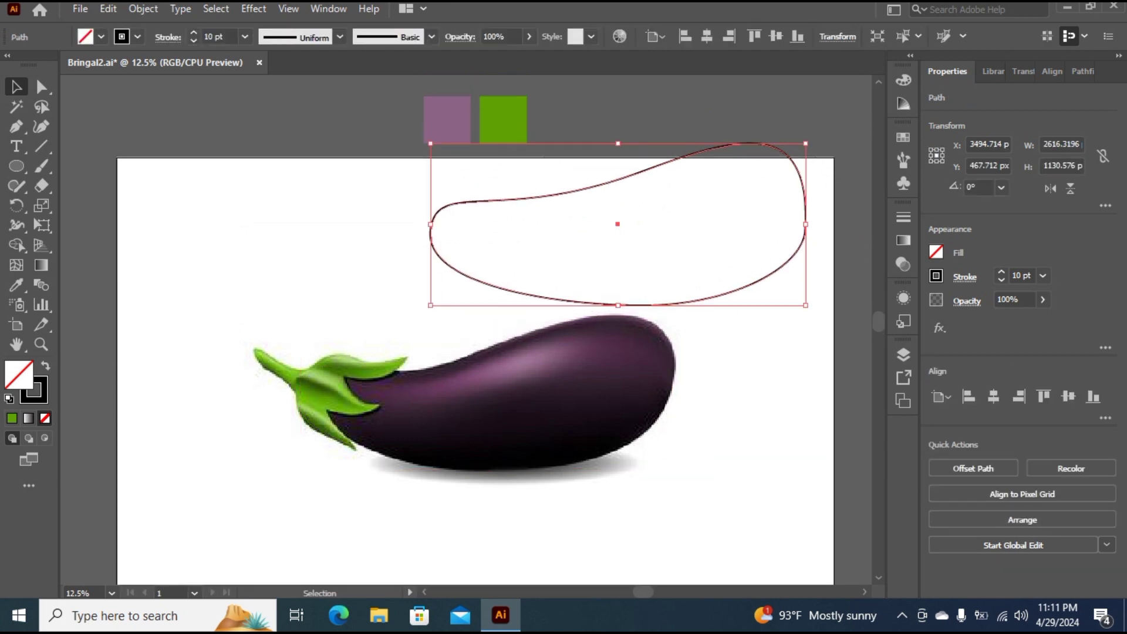
Trace the outer edge of the lowest calyx leaf and the stem of the photo with the Pen tool.
{"action": "key", "text": "p"}
{"action": "left_click", "coordinate": [353, 446]}
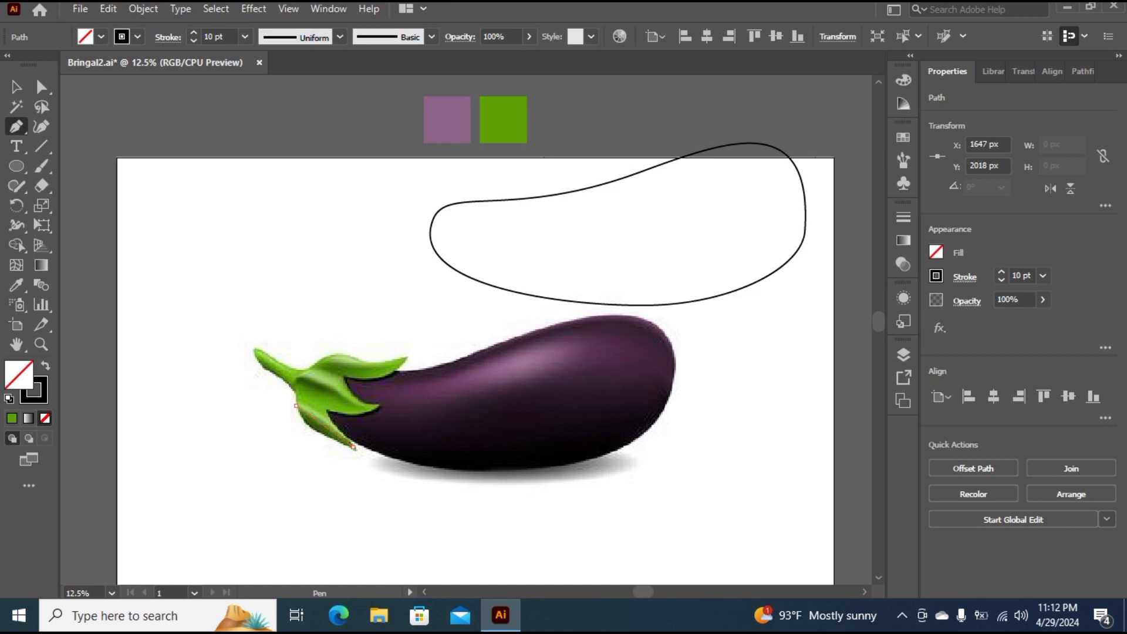
{"action": "left_click_drag", "start_coordinate": [296, 404], "coordinate": [289, 374]}
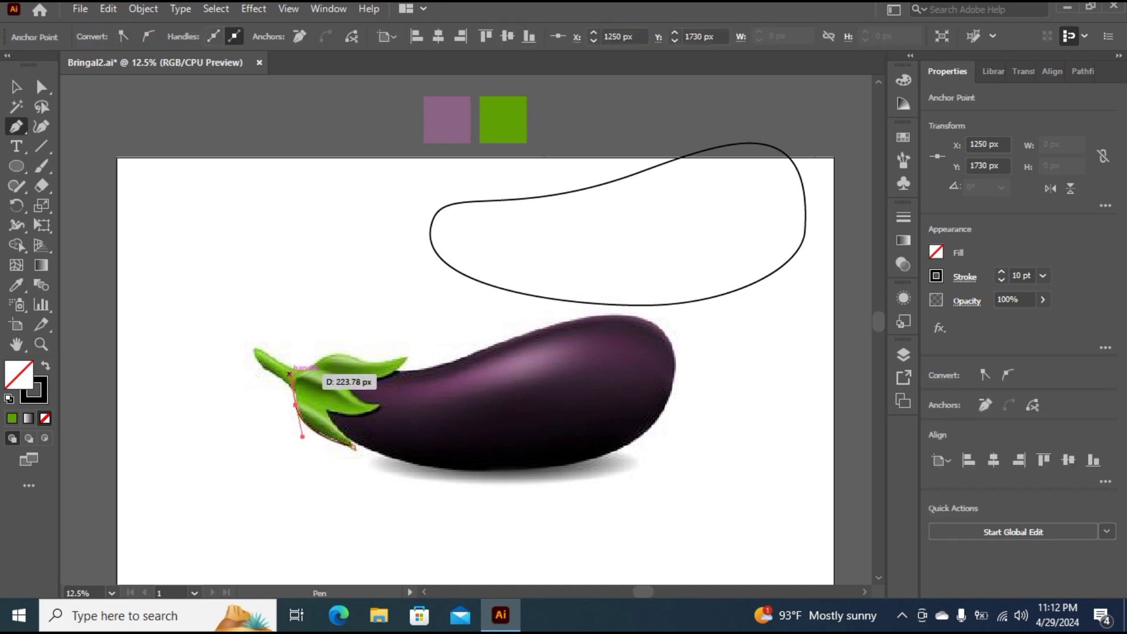
{"action": "left_click", "coordinate": [296, 404]}
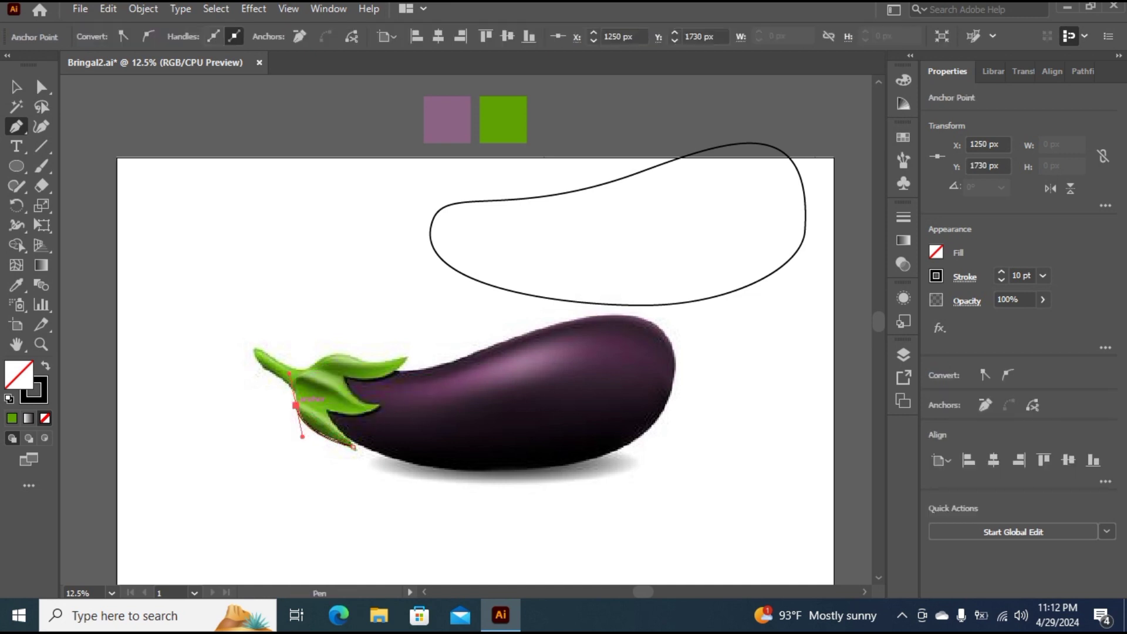
{"action": "left_click_drag", "start_coordinate": [296, 389], "coordinate": [302, 385]}
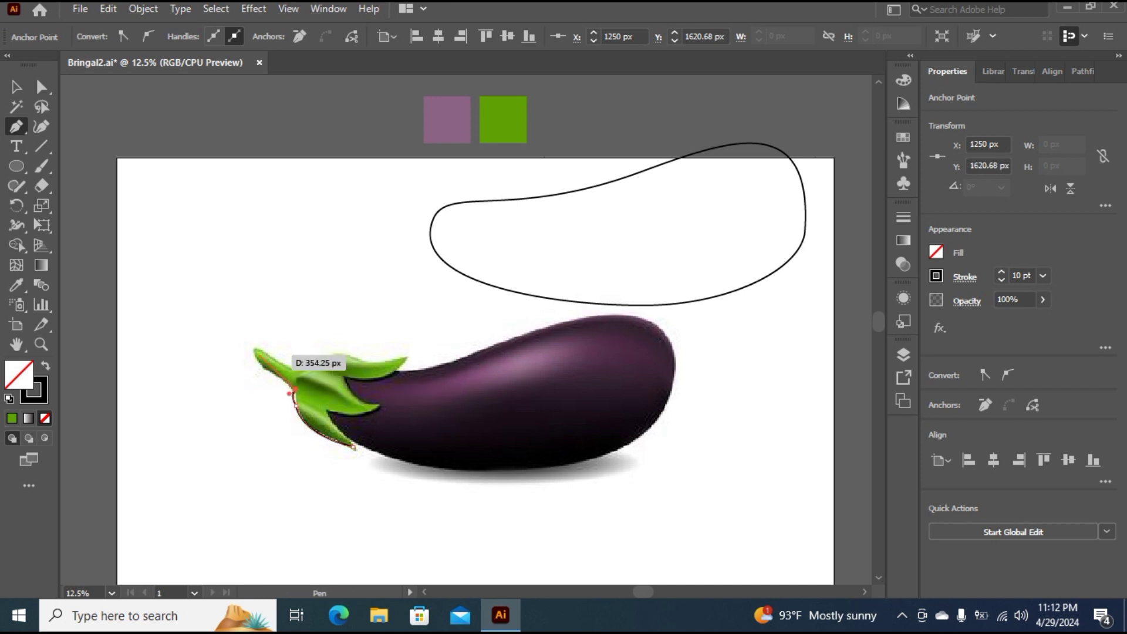
{"action": "left_click_drag", "start_coordinate": [253, 356], "coordinate": [423, 343]}
{"action": "left_click", "coordinate": [303, 372]}
Continue the pen path around the upper and middle calyx leaves and close it at the lowest leaf's tip.
{"action": "left_click", "coordinate": [353, 358]}
{"action": "left_click", "coordinate": [405, 357]}
{"action": "left_click", "coordinate": [346, 379]}
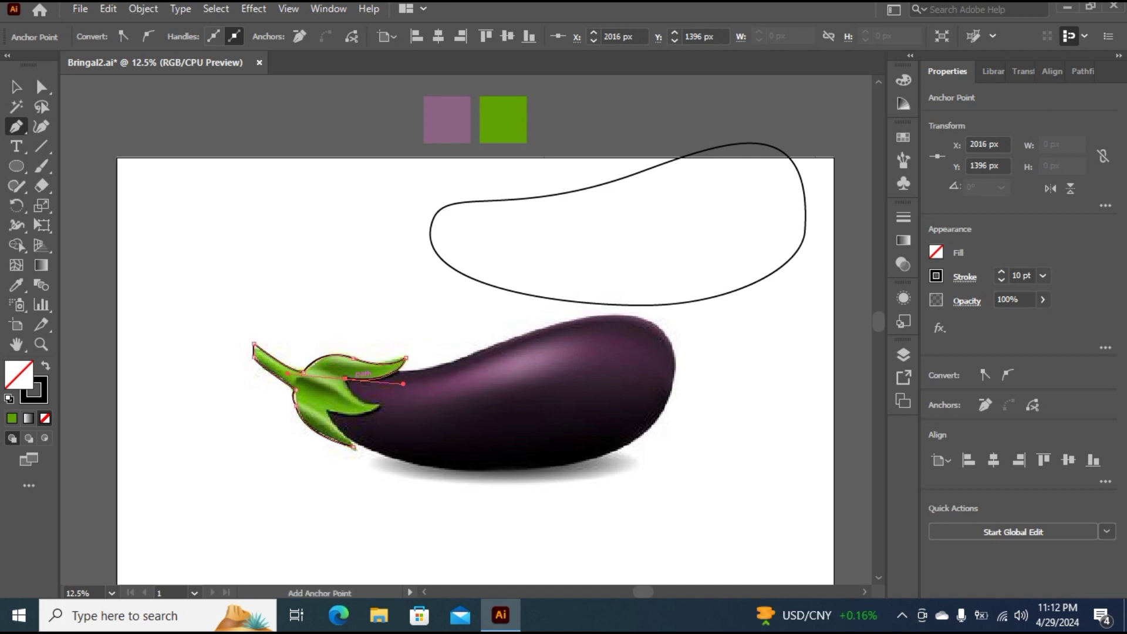
{"action": "left_click_drag", "start_coordinate": [377, 407], "coordinate": [407, 413]}
{"action": "left_click", "coordinate": [377, 407]}
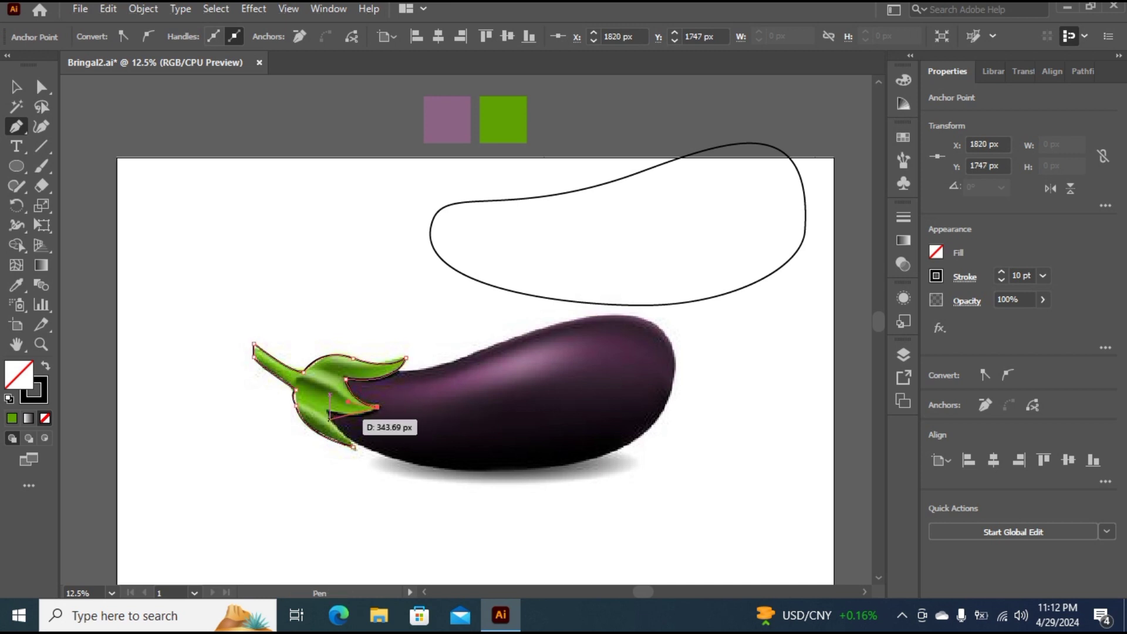
{"action": "left_click_drag", "start_coordinate": [330, 411], "coordinate": [303, 403]}
{"action": "left_click", "coordinate": [330, 411]}
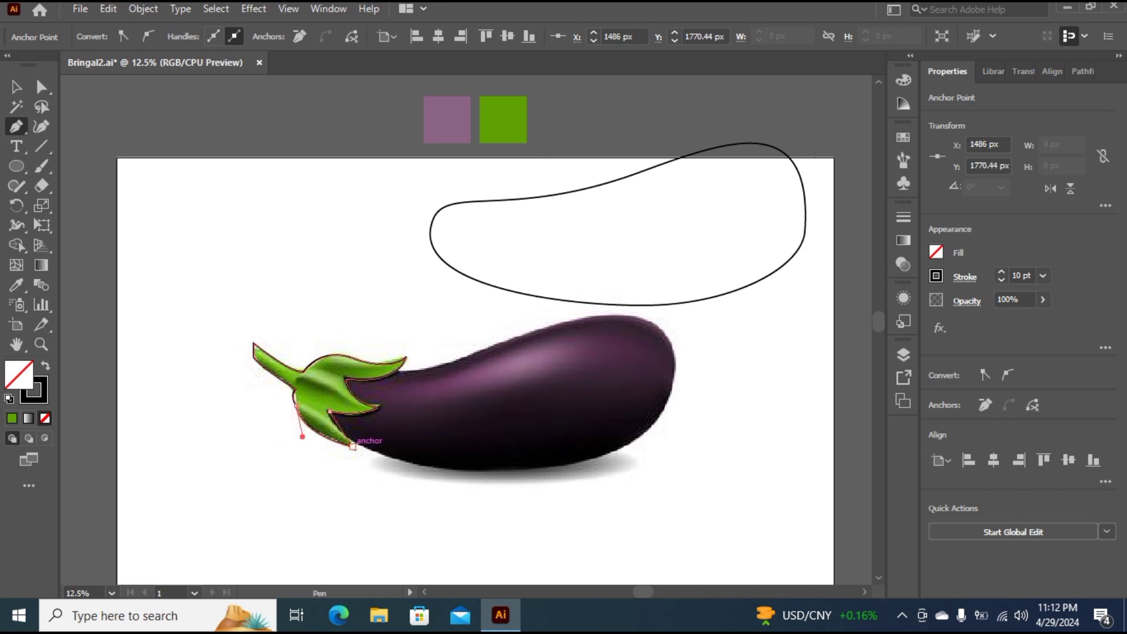
{"action": "left_click_drag", "start_coordinate": [354, 448], "coordinate": [373, 457]}
Move the finished calyx outline straight up off the photo and deselect it.
{"action": "left_click", "coordinate": [17, 87]}
{"action": "left_click_drag", "start_coordinate": [323, 356], "coordinate": [323, 220]}
{"action": "key", "text": "ctrl+shift+a"}
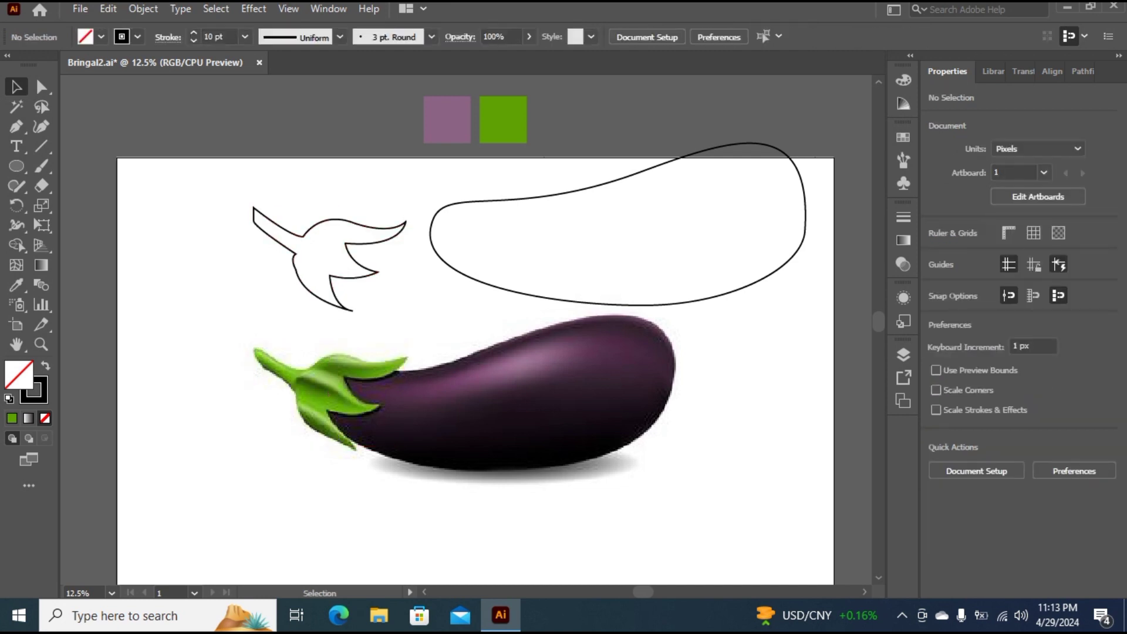
Unlock the eggplant reference photo and delete it.
{"action": "key", "text": "a"}
{"action": "key", "text": "ctrl+a"}
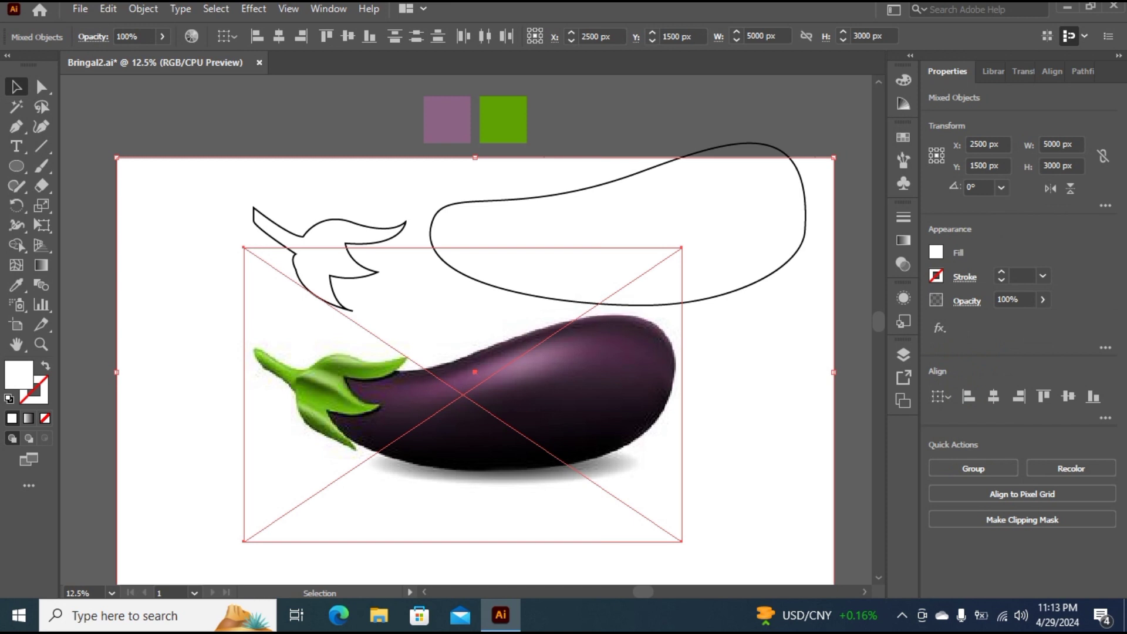
{"action": "key", "text": "ctrl+shift+a"}
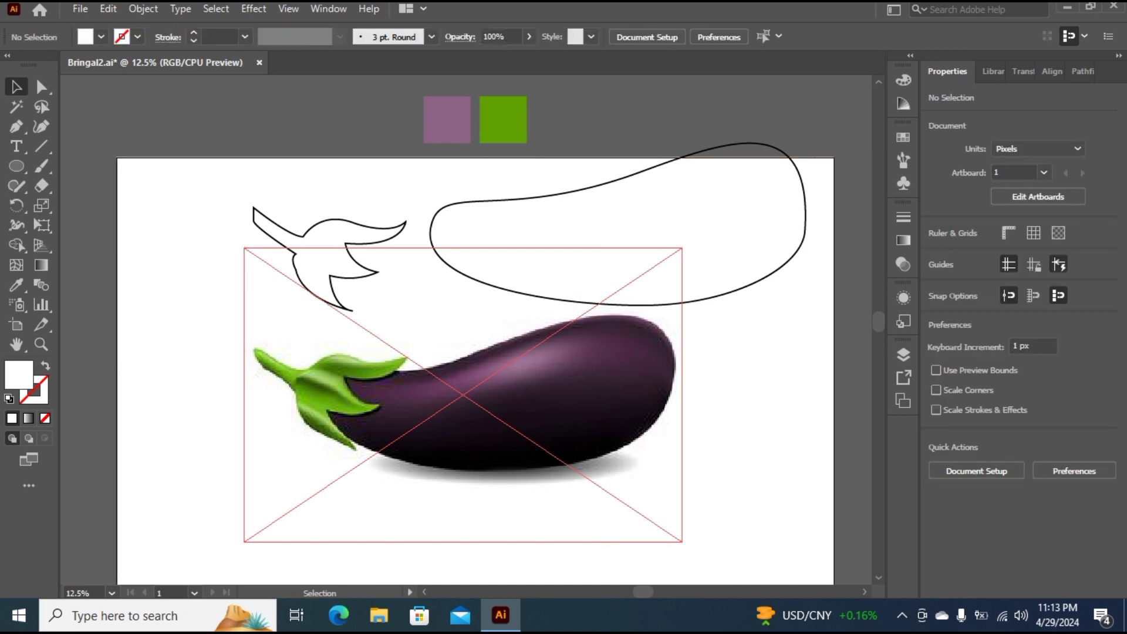
{"action": "left_click", "coordinate": [463, 394]}
{"action": "key", "text": "Delete"}
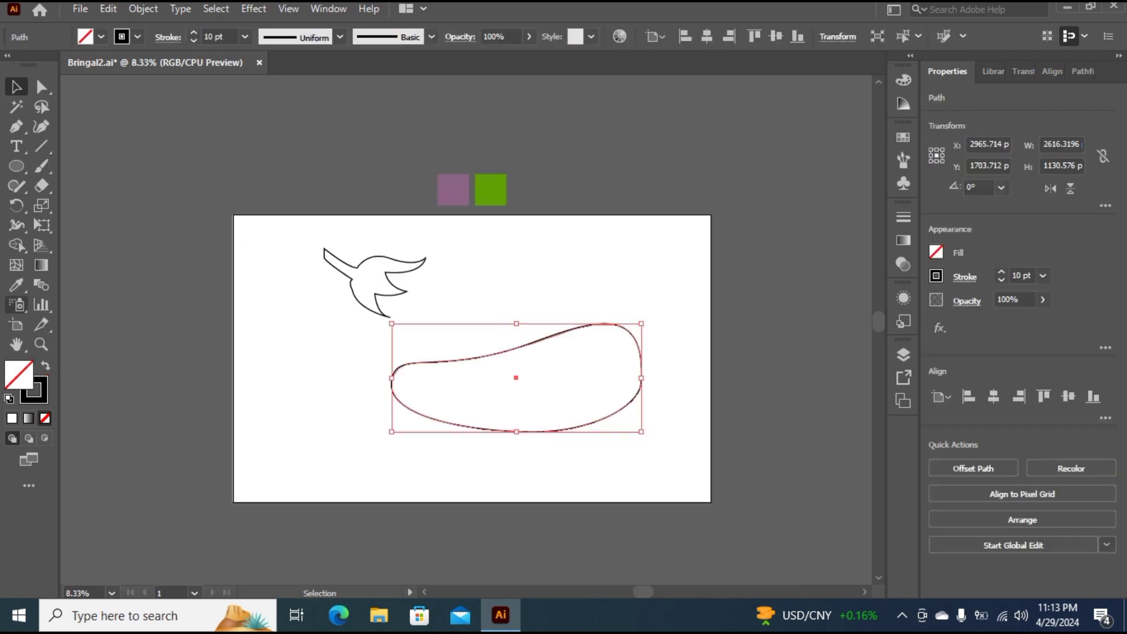
Color the eggplant body outline with the purple of the sample square using the Eyedropper.
{"action": "left_click", "coordinate": [16, 284]}
{"action": "left_click", "coordinate": [453, 189]}
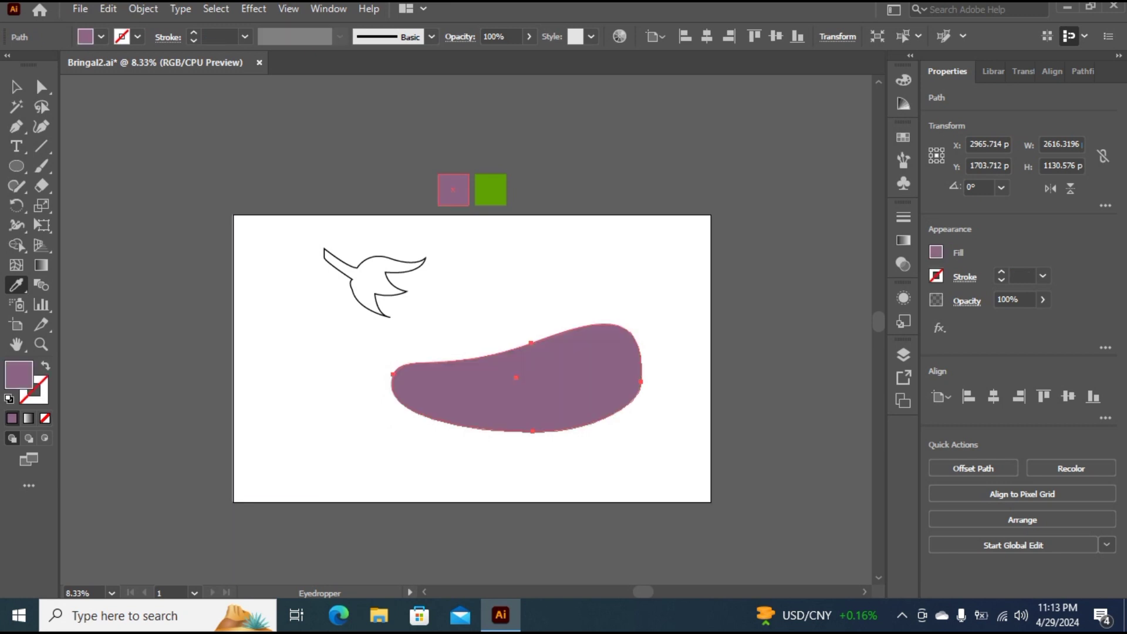
{"action": "key", "text": "v"}
{"action": "key", "text": "v"}
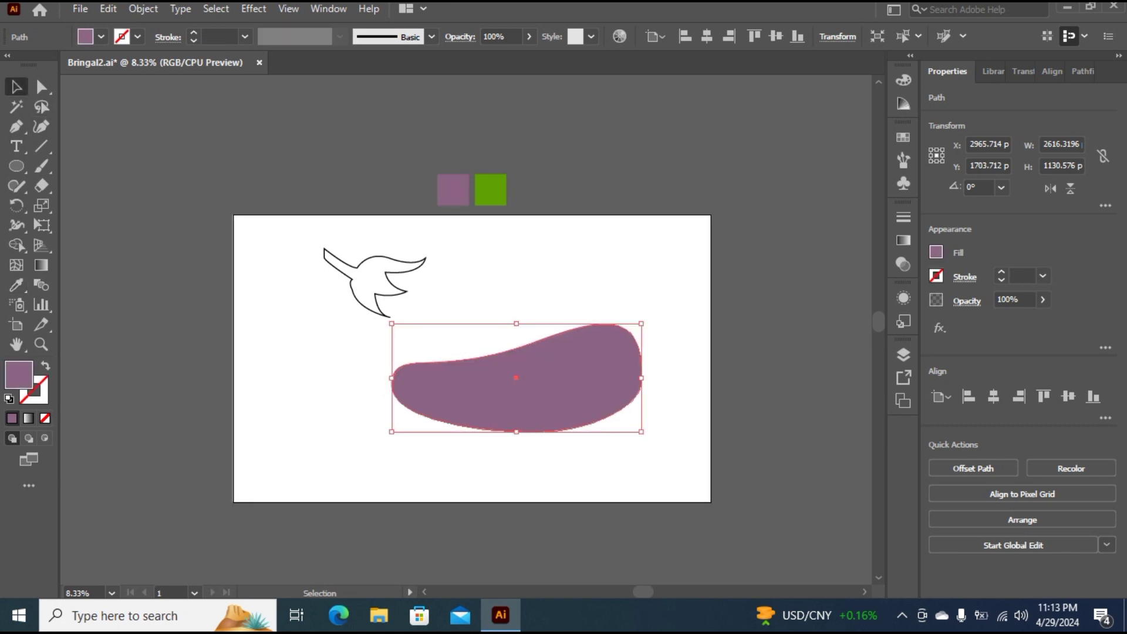
Create a gradient mesh on the purple body with 4 rows, 4 columns, Flat appearance and 100% highlight.
{"action": "left_click", "coordinate": [143, 8]}
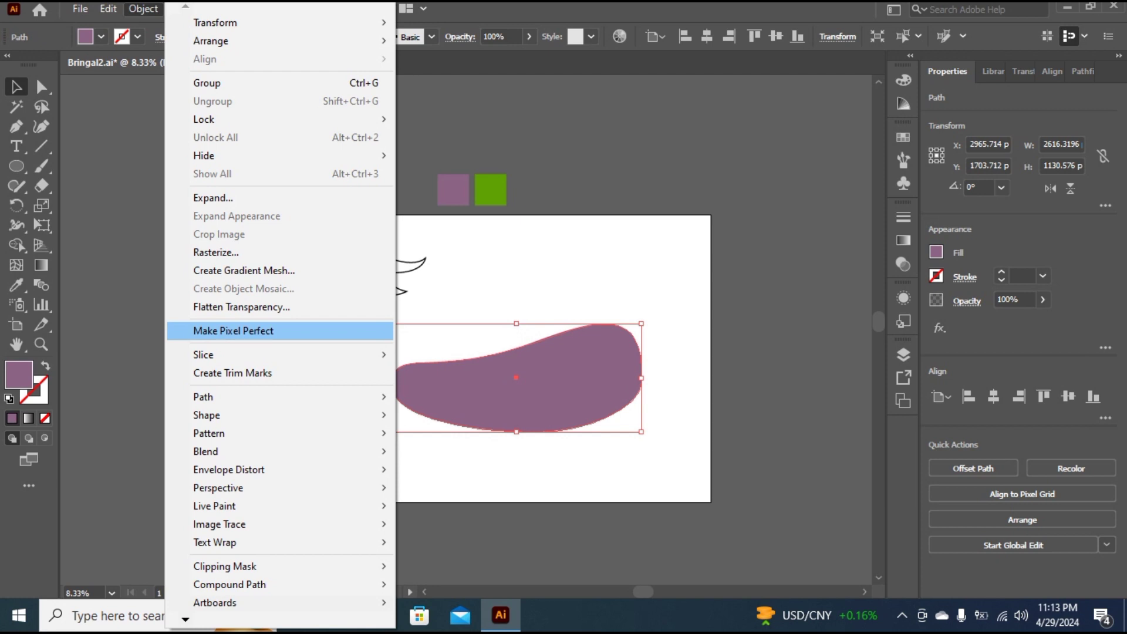
{"action": "left_click", "coordinate": [294, 270]}
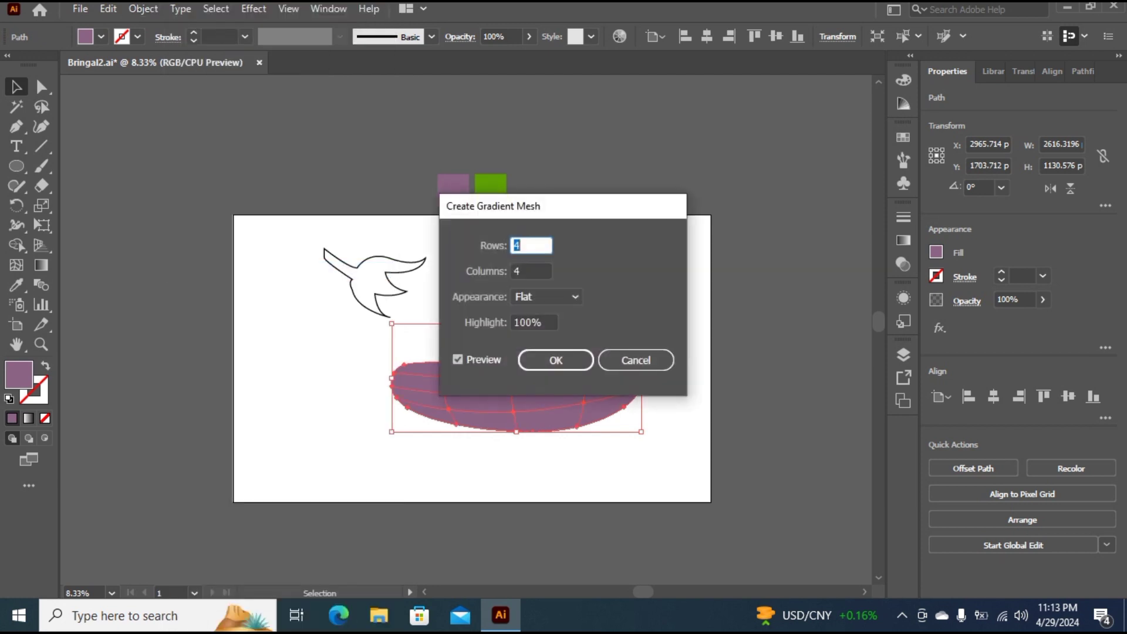
{"action": "left_click", "coordinate": [555, 360]}
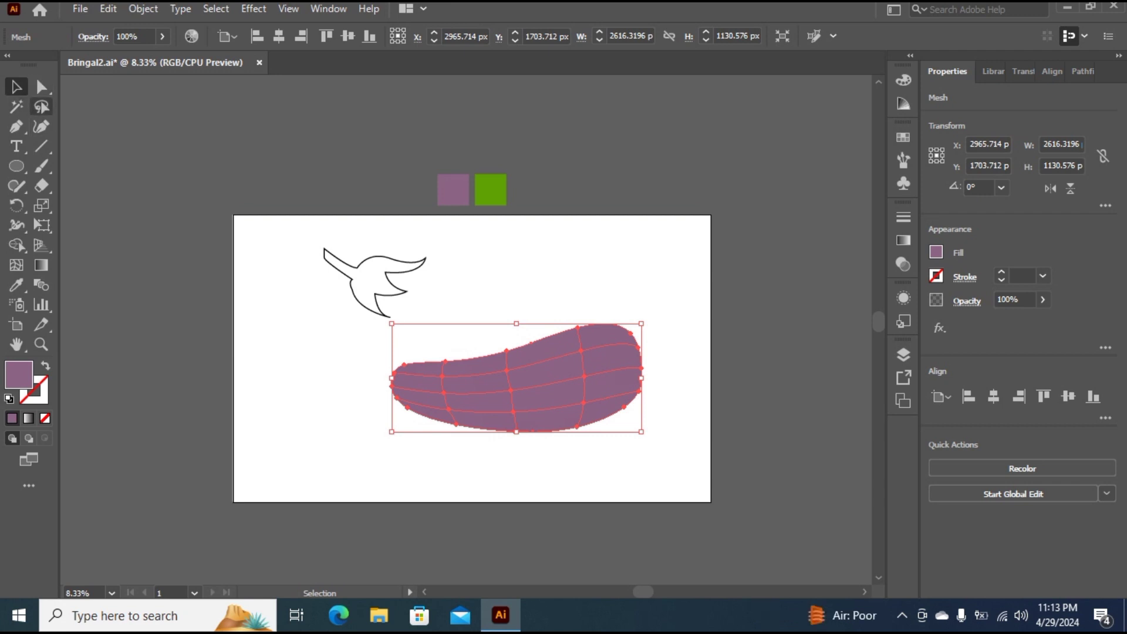
Lasso the mesh's middle points out of the selection and darken the remaining points to #693A4E (RGB 105, 58, 78).
{"action": "left_click", "coordinate": [41, 106]}
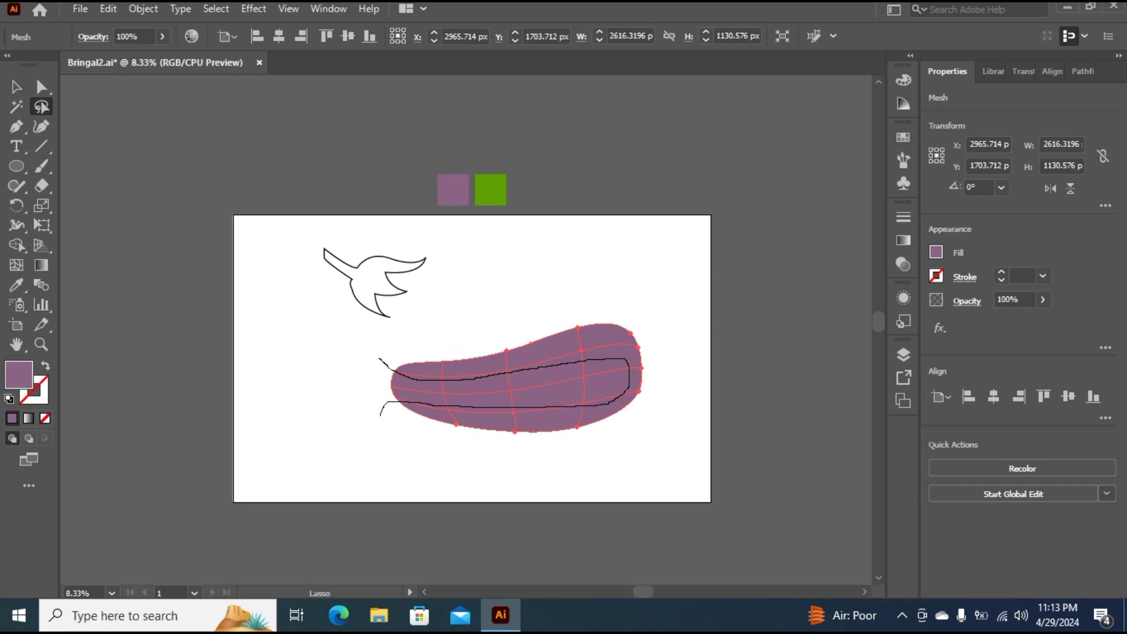
{"action": "mouse_move", "coordinate": [380, 414]}
{"action": "left_mouse_down"}
{"action": "mouse_move", "coordinate": [475, 475]}
{"action": "mouse_move", "coordinate": [638, 450]}
{"action": "mouse_move", "coordinate": [672, 390]}
{"action": "mouse_move", "coordinate": [681, 336]}
{"action": "mouse_move", "coordinate": [646, 289]}
{"action": "mouse_move", "coordinate": [542, 278]}
{"action": "mouse_move", "coordinate": [469, 298]}
{"action": "mouse_move", "coordinate": [381, 382]}
{"action": "left_mouse_up"}
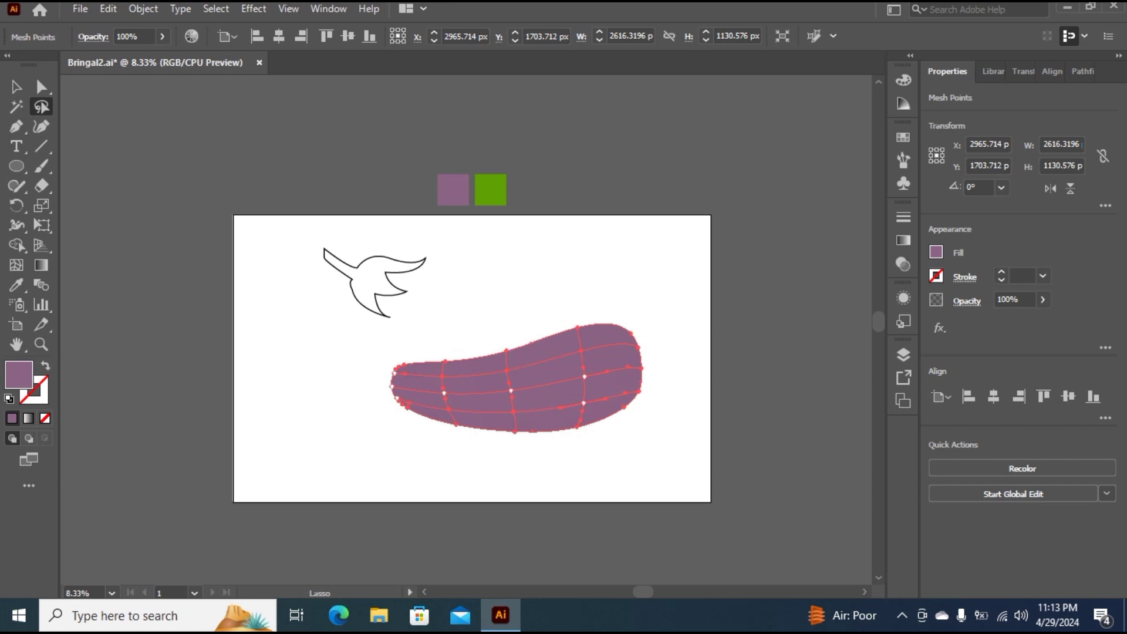
{"action": "left_click", "coordinate": [935, 252]}
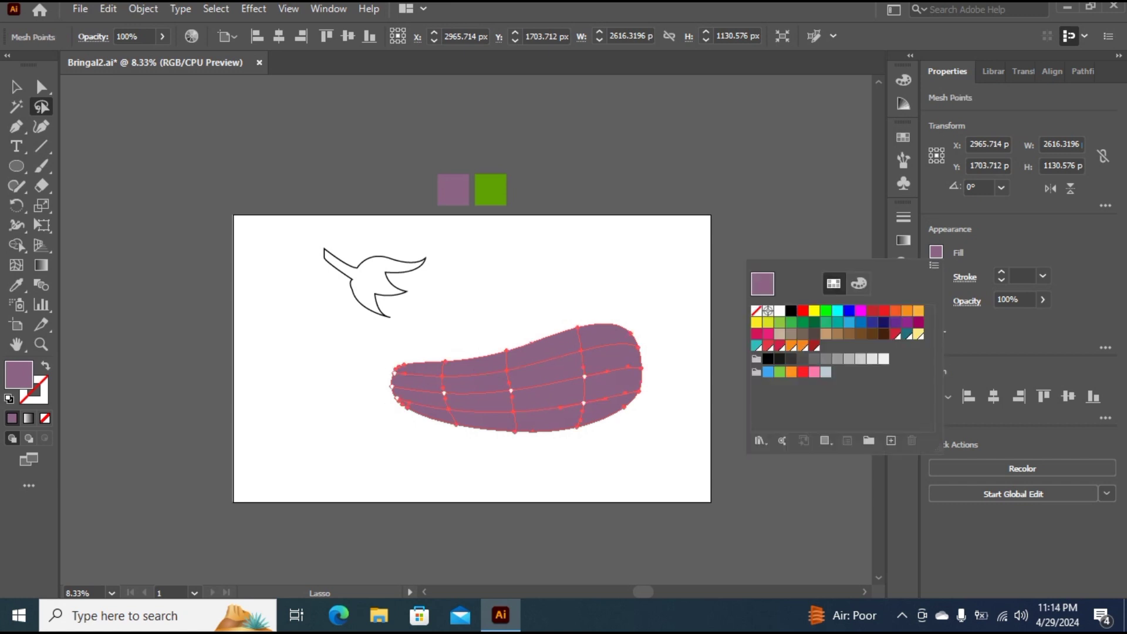
{"action": "left_click", "coordinate": [858, 284]}
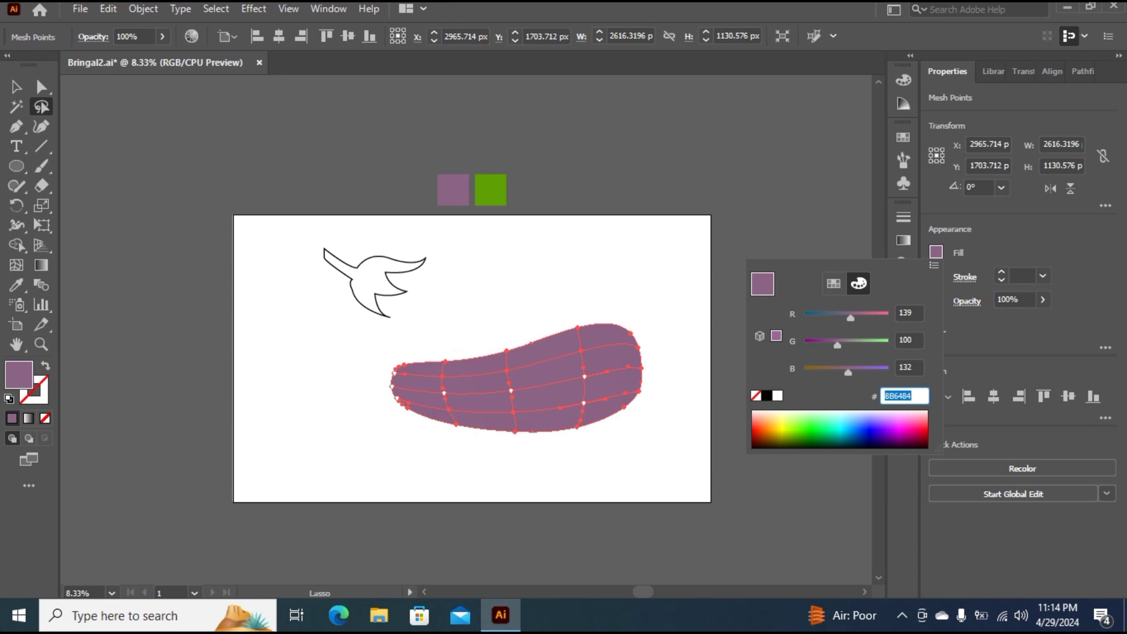
{"action": "left_click_drag", "start_coordinate": [837, 345], "coordinate": [839, 317]}
{"action": "left_click_drag", "start_coordinate": [849, 372], "coordinate": [829, 373]}
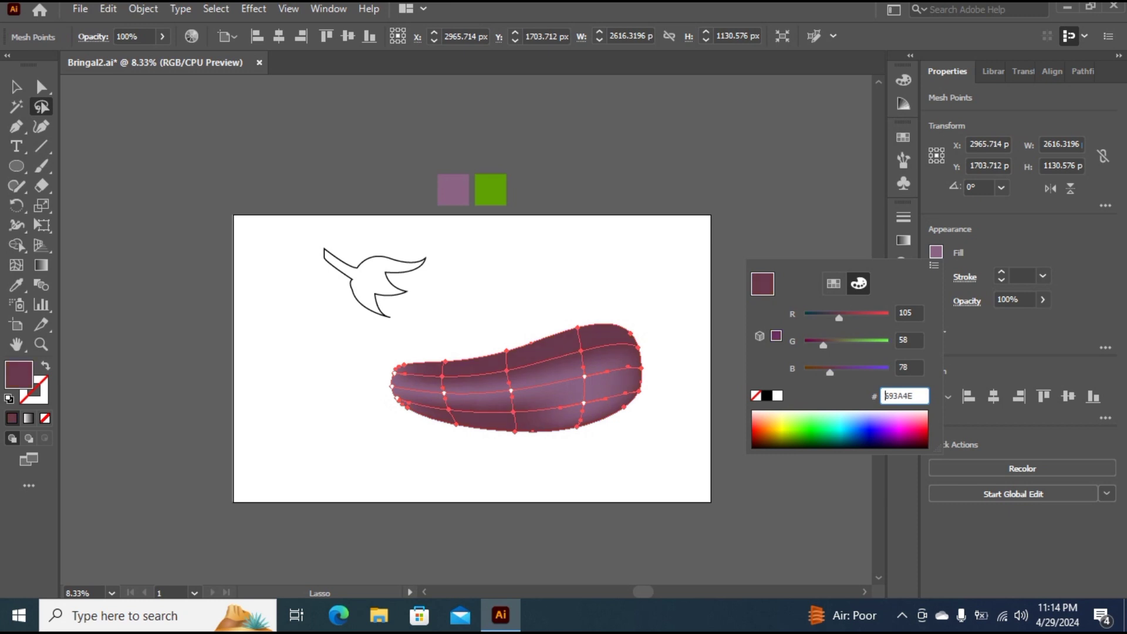
{"action": "key", "text": "ctrl+shift+a"}
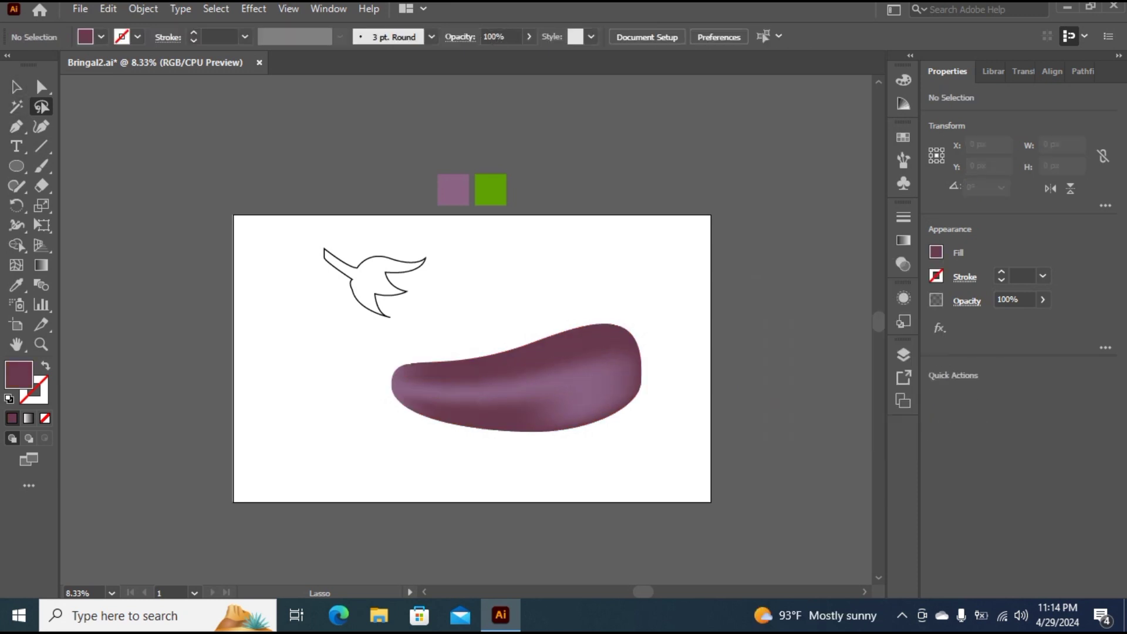
Fill the calyx outline with the green of the sample square using the Eyedropper.
{"action": "key", "text": "v"}
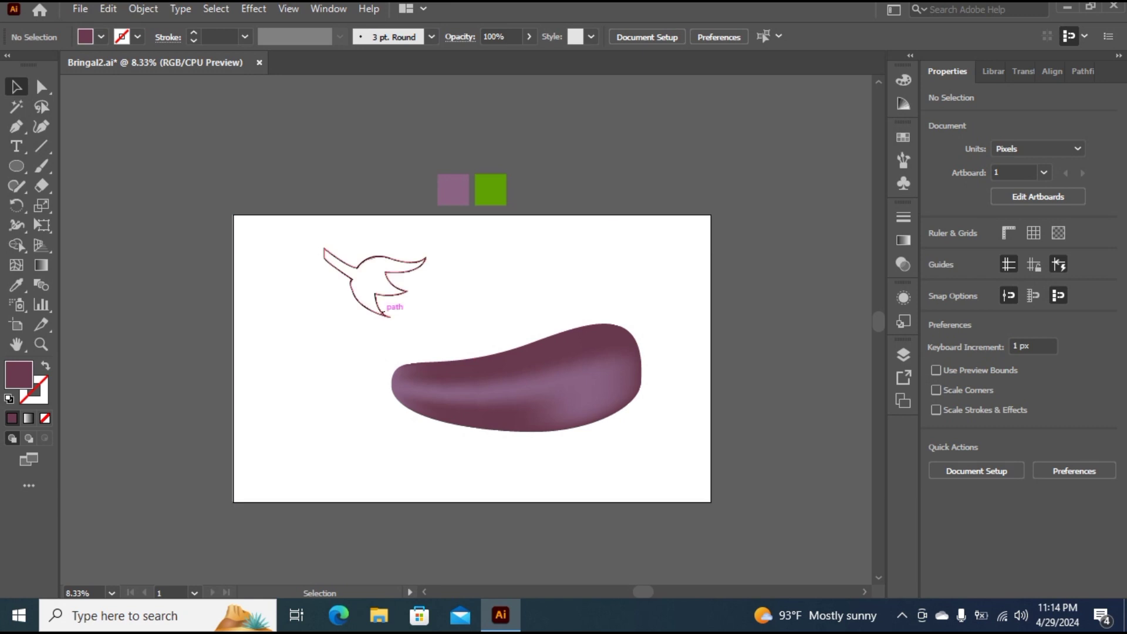
{"action": "left_click", "coordinate": [382, 314]}
{"action": "left_click", "coordinate": [382, 313]}
{"action": "left_click", "coordinate": [16, 285]}
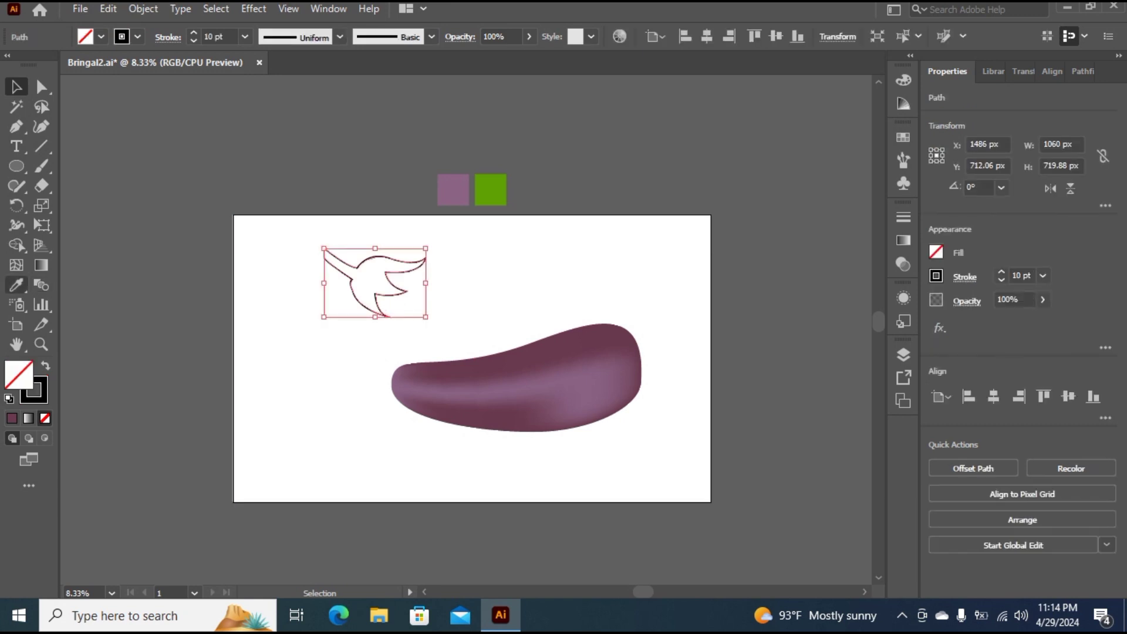
{"action": "left_click", "coordinate": [492, 191]}
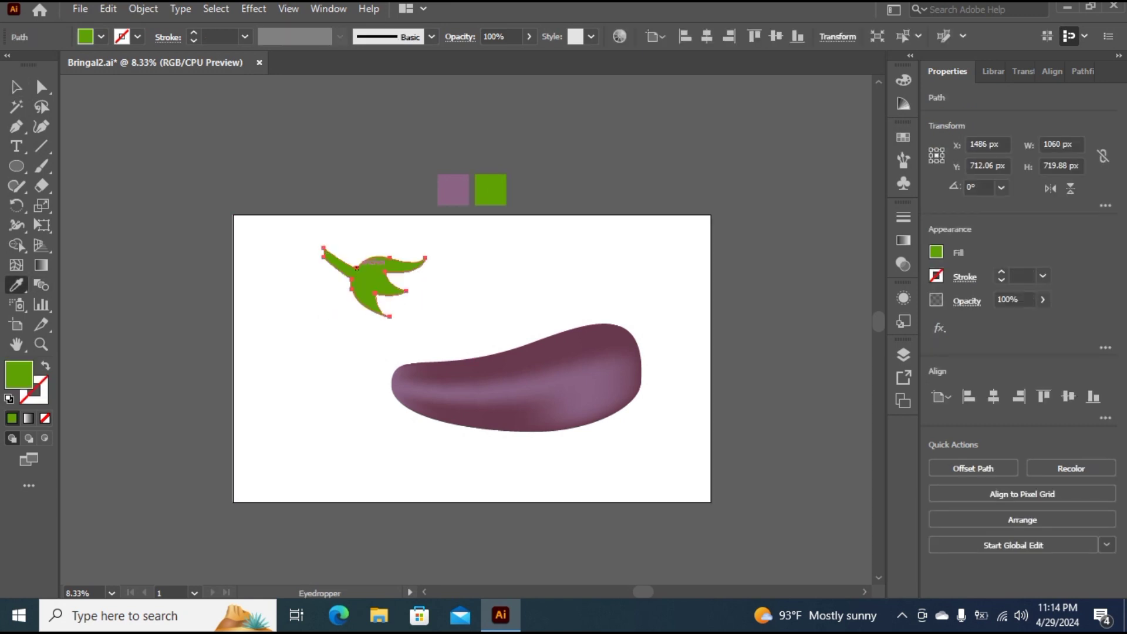
Place the green calyx over the eggplant's narrow end, rotated about 22°, and enlarge it slightly to fit the body.
{"action": "key", "text": "v"}
{"action": "left_click_drag", "start_coordinate": [429, 314], "coordinate": [438, 378]}
{"action": "key", "text": "ctrl+shift+a"}
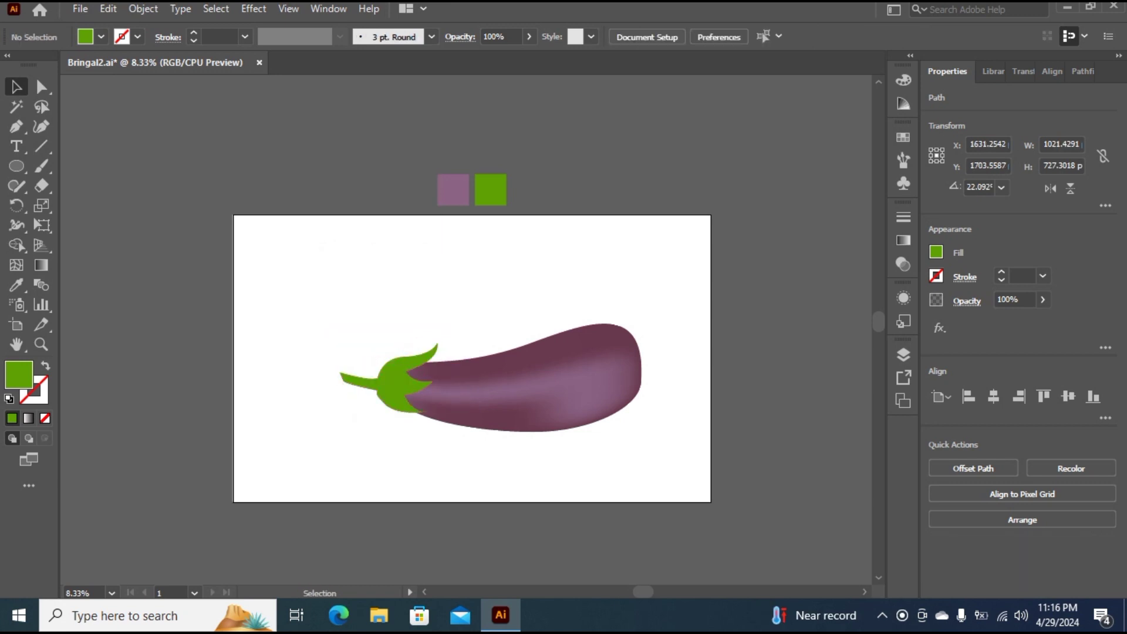
{"action": "left_click", "coordinate": [420, 385]}
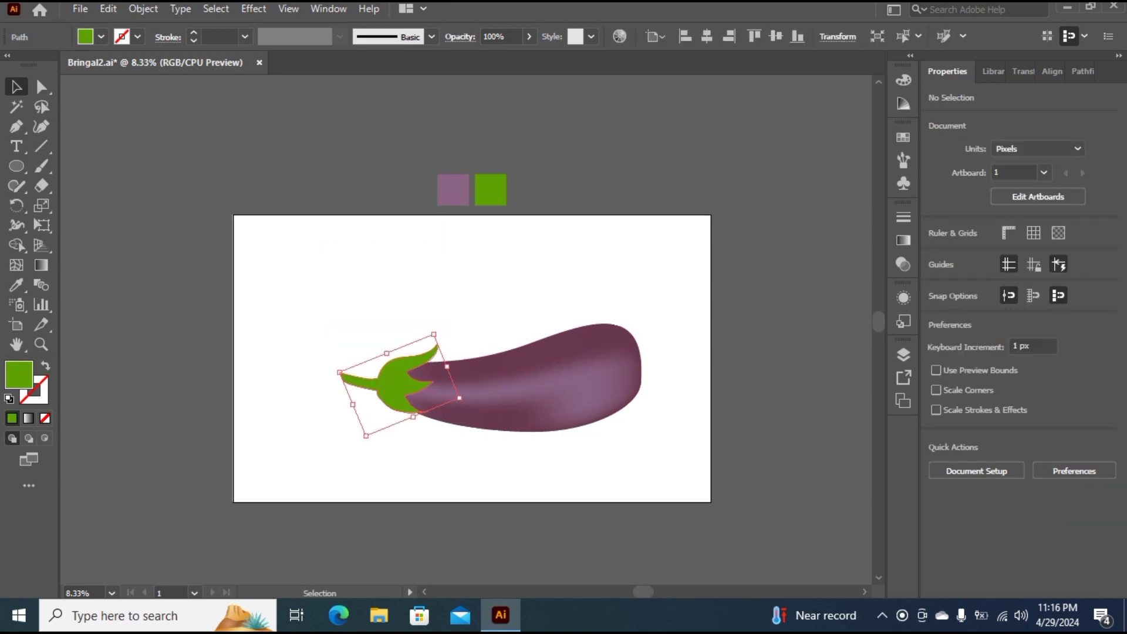
{"action": "left_click_drag", "start_coordinate": [366, 435], "coordinate": [363, 439]}
{"action": "key", "text": "ctrl+shift+a"}
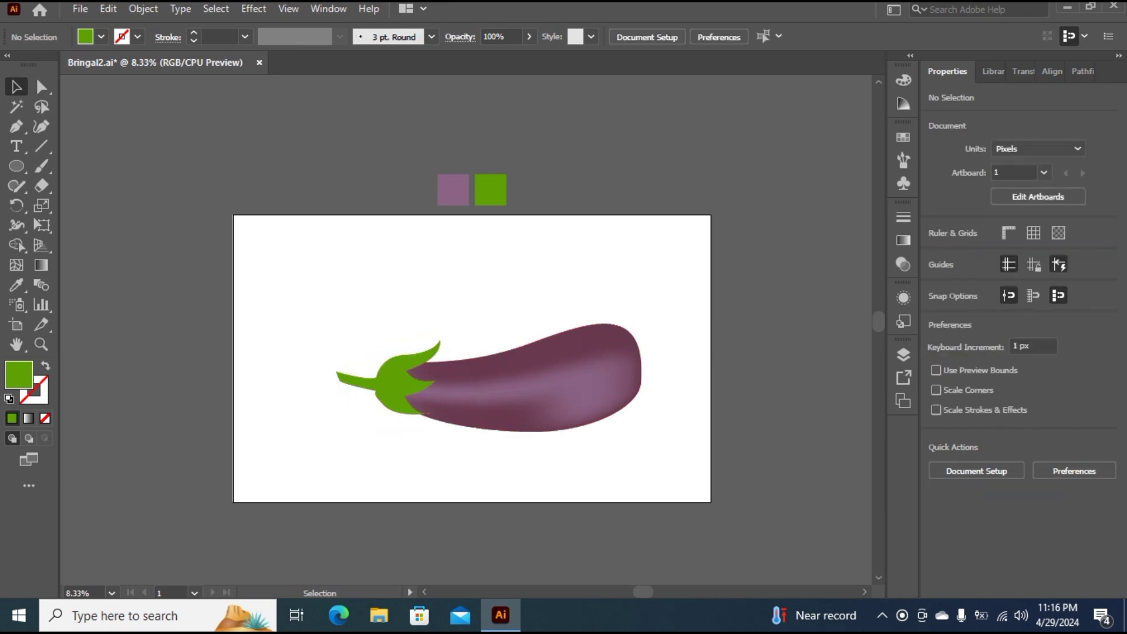
Group the calyx with the eggplant body and place a copy of the group below and to the right of the original.
{"action": "left_click_drag", "start_coordinate": [246, 307], "coordinate": [778, 478]}
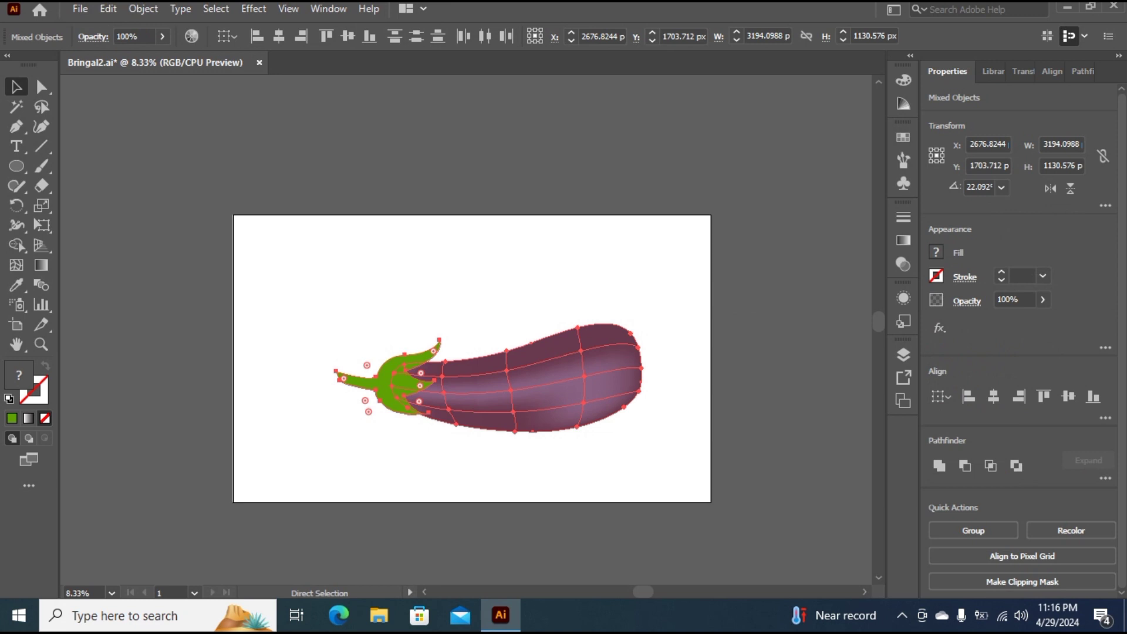
{"action": "key", "text": "ctrl+g"}
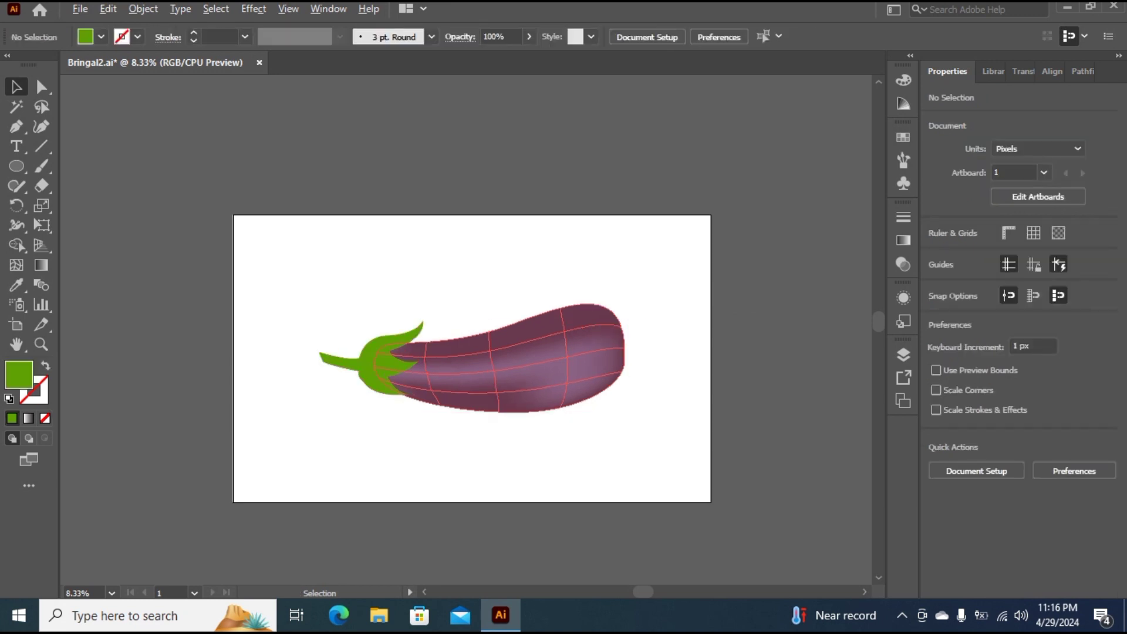
{"action": "left_click_drag", "start_coordinate": [537, 368], "coordinate": [572, 448]}
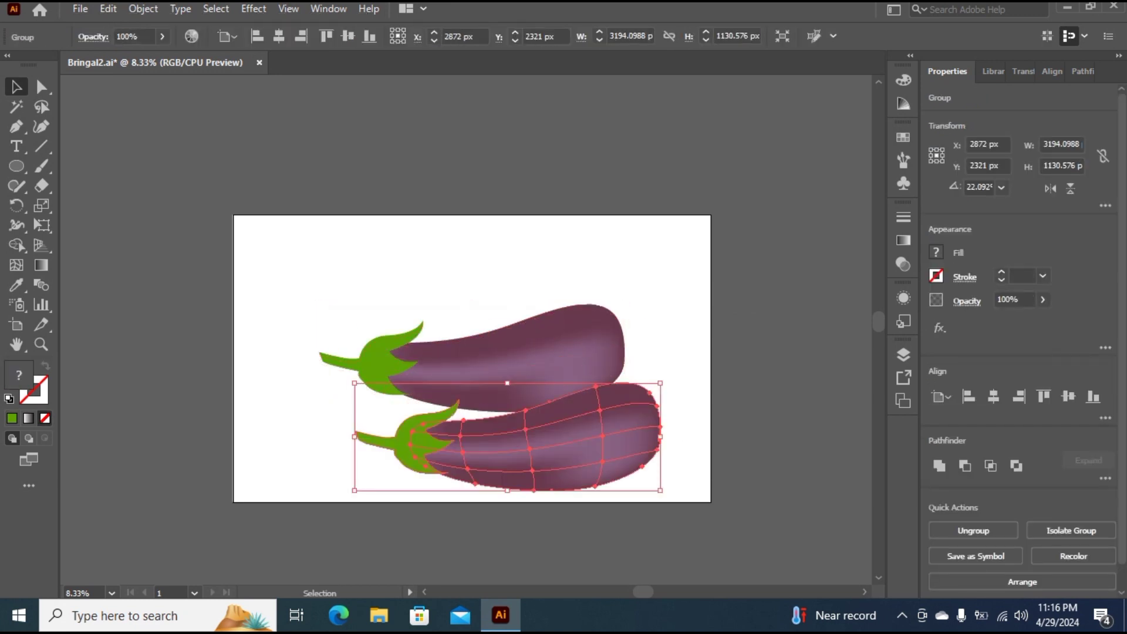
Rotate both eggplants counterclockwise and move them into an overlapping pair, with the original behind and to the upper left.
{"action": "left_click_drag", "start_coordinate": [664, 493], "coordinate": [661, 455]}
{"action": "left_click_drag", "start_coordinate": [566, 452], "coordinate": [569, 398]}
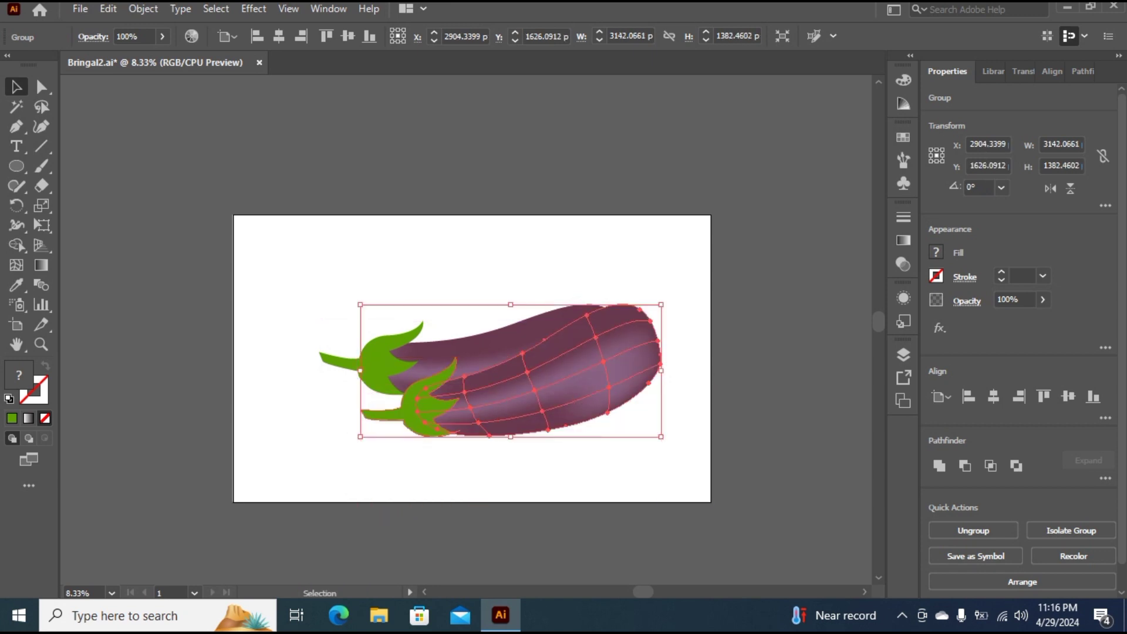
{"action": "left_click", "coordinate": [610, 449]}
{"action": "left_click_drag", "start_coordinate": [517, 335], "coordinate": [455, 311]}
{"action": "left_click_drag", "start_coordinate": [569, 392], "coordinate": [577, 350]}
{"action": "left_click_drag", "start_coordinate": [499, 322], "coordinate": [509, 346]}
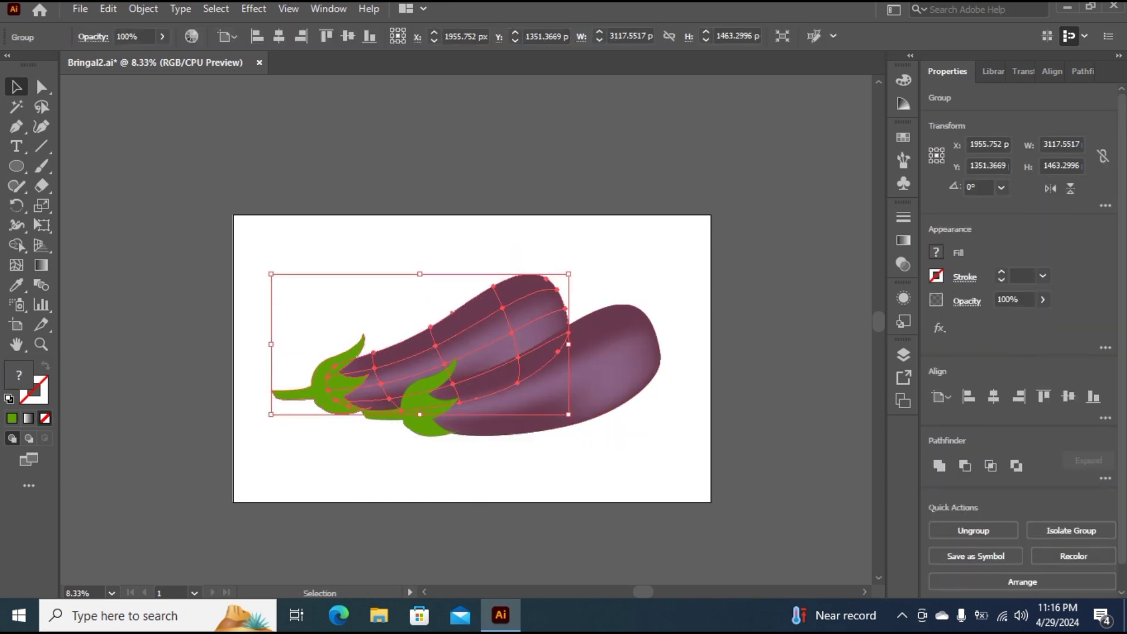
Shrink the front eggplant to about 2187 × 962 px and set it against the rear eggplant's lower right side.
{"action": "left_click", "coordinate": [611, 364]}
{"action": "left_click_drag", "start_coordinate": [662, 304], "coordinate": [614, 324]}
{"action": "left_click_drag", "start_coordinate": [552, 370], "coordinate": [536, 388]}
{"action": "left_click", "coordinate": [611, 452]}
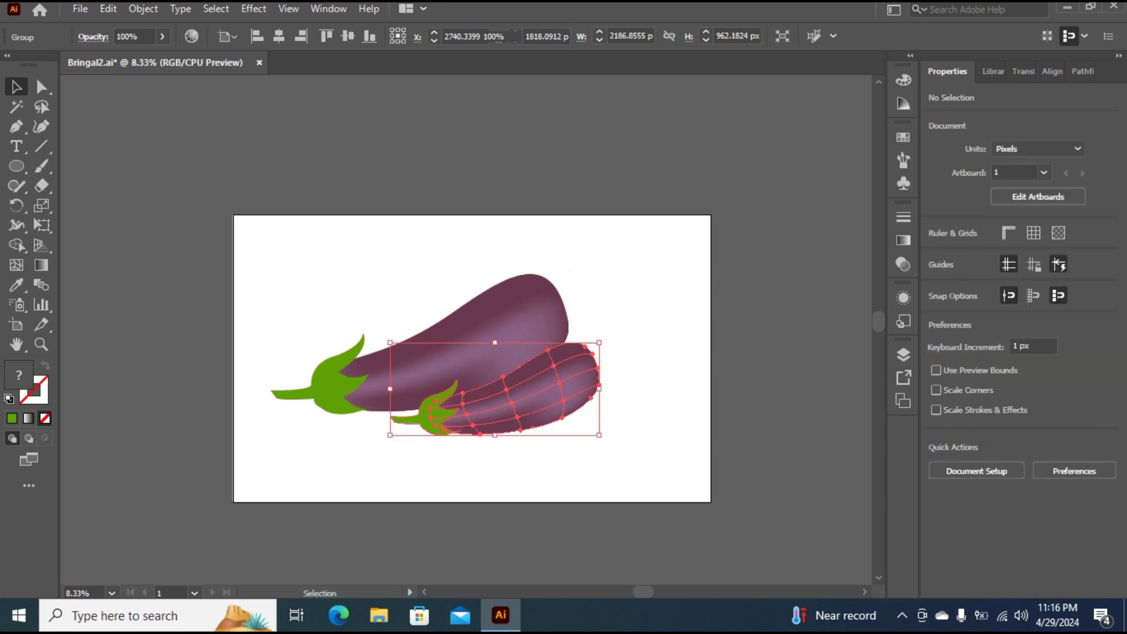
Shrink the larger rear eggplant to nearly the small one's size and move it to the small one's lower right.
{"action": "left_click", "coordinate": [517, 311]}
{"action": "left_click_drag", "start_coordinate": [568, 274], "coordinate": [538, 304]}
{"action": "left_click_drag", "start_coordinate": [452, 343], "coordinate": [592, 414]}
{"action": "left_click", "coordinate": [616, 481]}
Rotate the upper left eggplant further counterclockwise so it fans out from the lower one, and select all the artwork.
{"action": "left_click", "coordinate": [552, 382]}
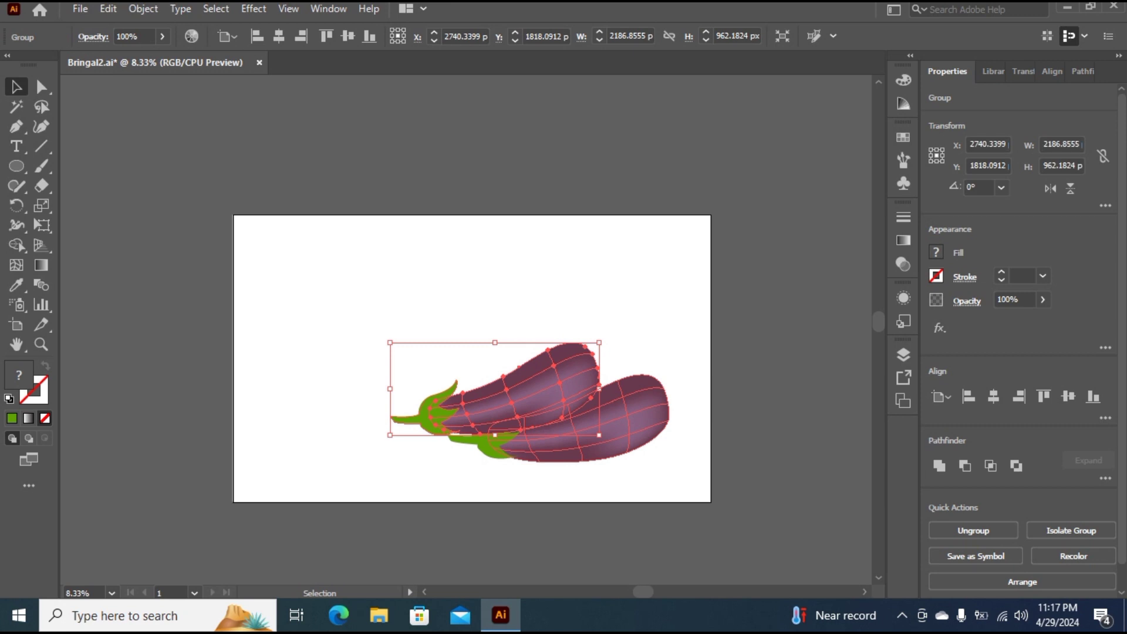
{"action": "left_click_drag", "start_coordinate": [603, 339], "coordinate": [590, 318]}
{"action": "left_click", "coordinate": [628, 317]}
{"action": "left_click_drag", "start_coordinate": [563, 380], "coordinate": [562, 378]}
{"action": "left_click_drag", "start_coordinate": [399, 385], "coordinate": [399, 385]}
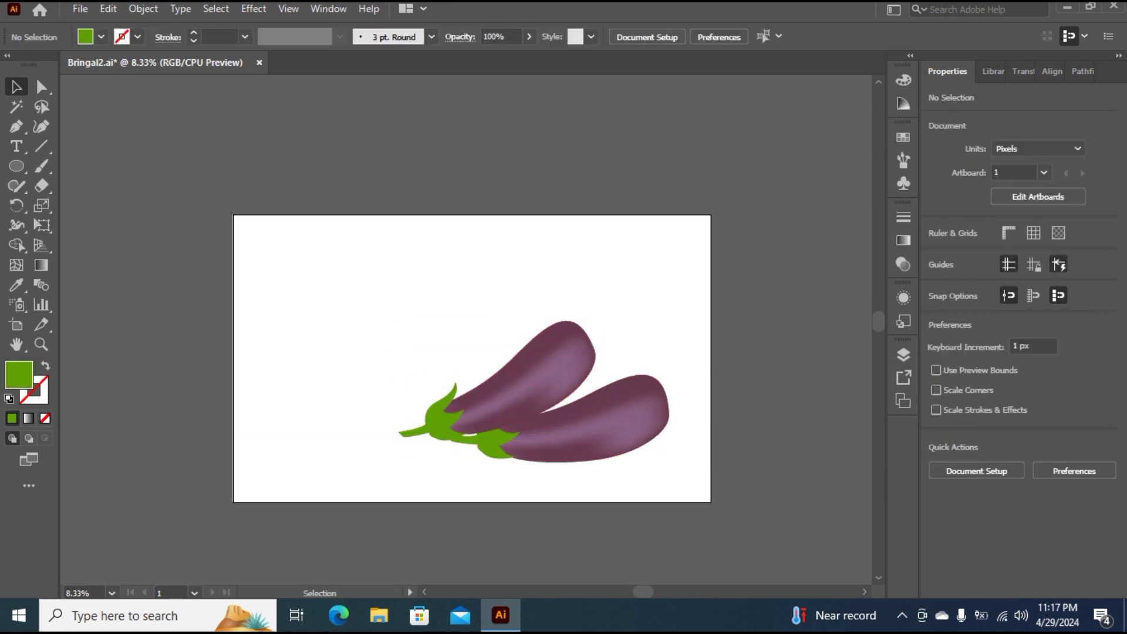
{"action": "key", "text": "ctrl+a"}
{"action": "key", "text": "a"}
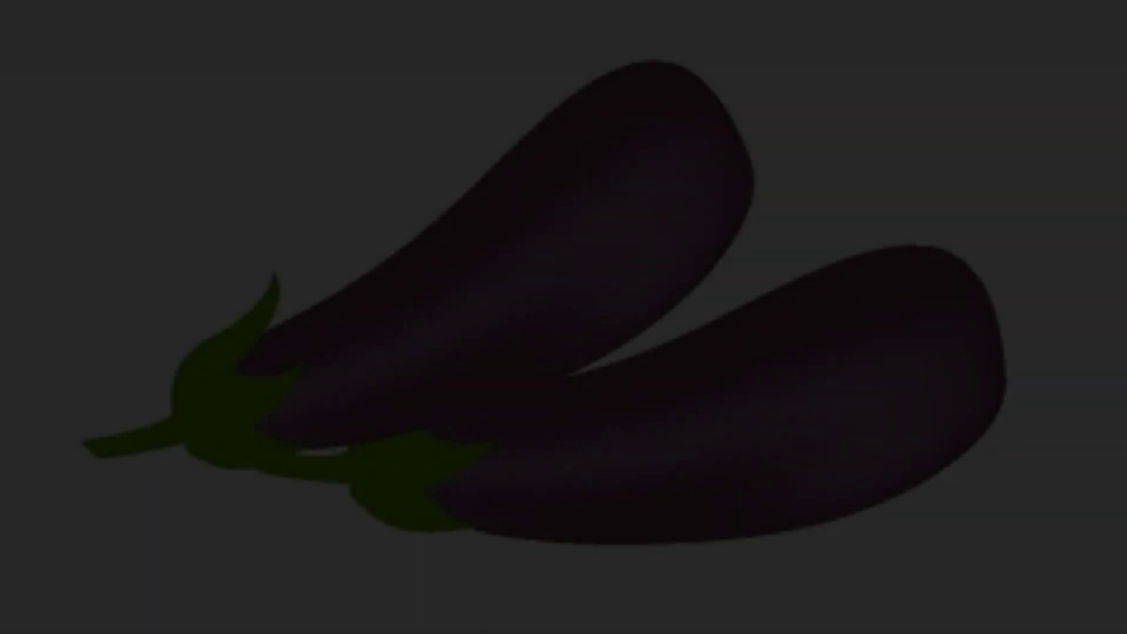